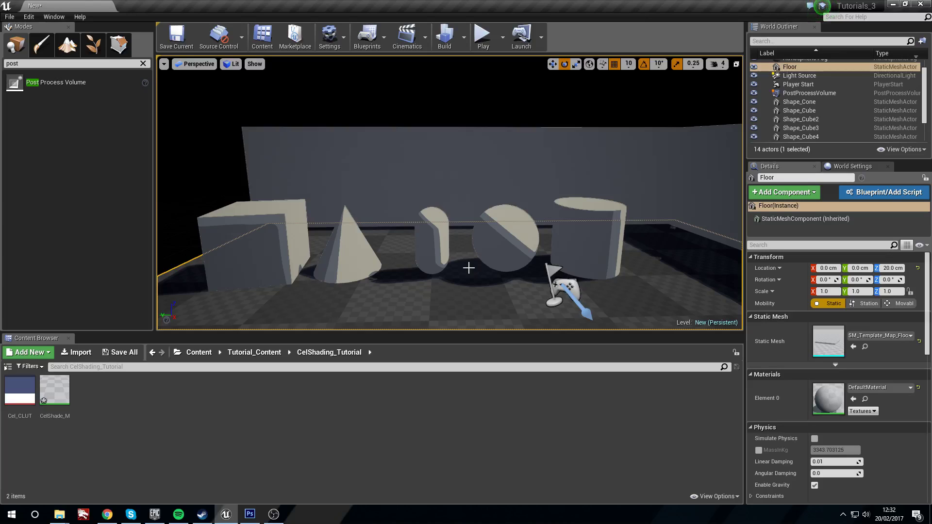
- Examine the room, the primitive shapes and their shadows, and select the directional light source
right_click_drag(463, 219, 446, 229)
key("w")
key("s")
left_click(447, 230)
right_click_drag(476, 265, 670, 272)
left_click(503, 177)
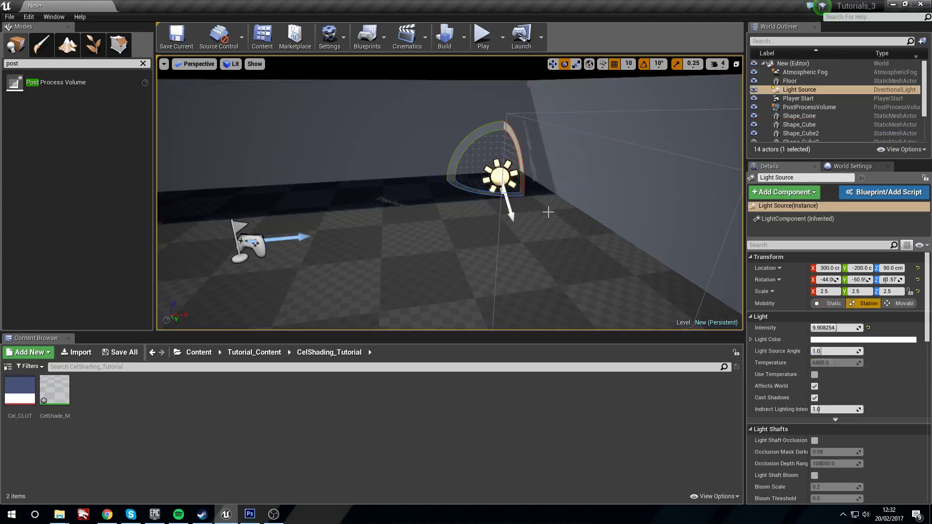
key("d")
right_click_drag(546, 210, 412, 243)
key("s")
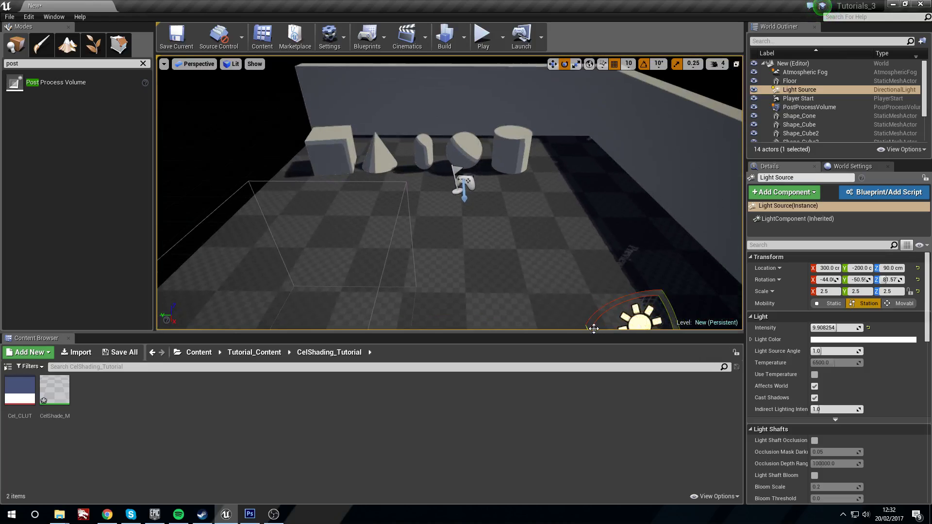
- Rotate the directional light to change where the shadows fall, and undo the last rotation
mouse_move(593, 328)
left_mouse_down()
mouse_move(593, 306)
mouse_move(586, 335)
mouse_move(583, 306)
mouse_move(596, 281)
mouse_move(582, 318)
left_mouse_up()
right_click_drag(613, 262, 630, 290)
mouse_move(590, 227)
left_mouse_down()
mouse_move(607, 243)
mouse_move(584, 224)
left_mouse_up()
key("ctrl+z")
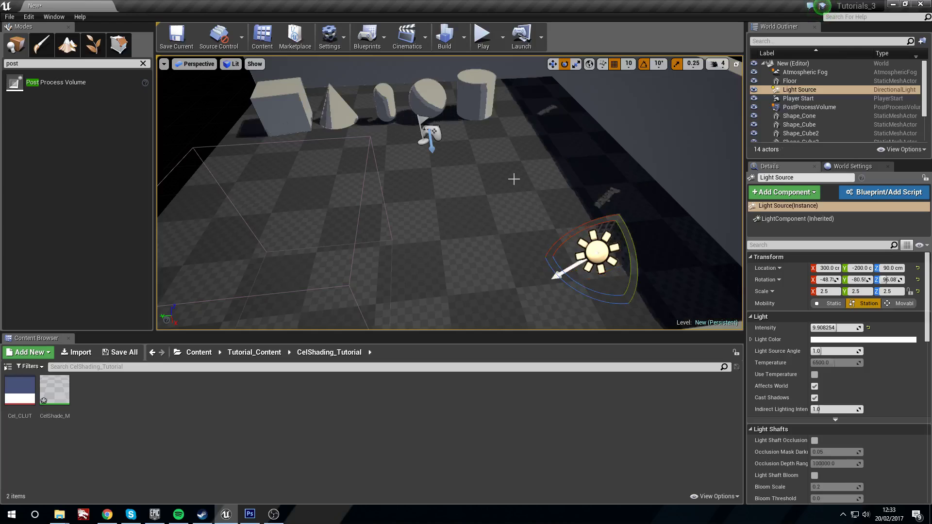
- Examine the cel-shaded light and dark bands on the cylinder, sphere, capsule, cone and cube
right_click_drag(514, 179, 480, 153)
key("w")
mouse_move(404, 218)
right_mouse_down()
mouse_move(405, 182)
mouse_move(404, 217)
right_mouse_up()
key("s")
right_click_drag(499, 211, 499, 212)
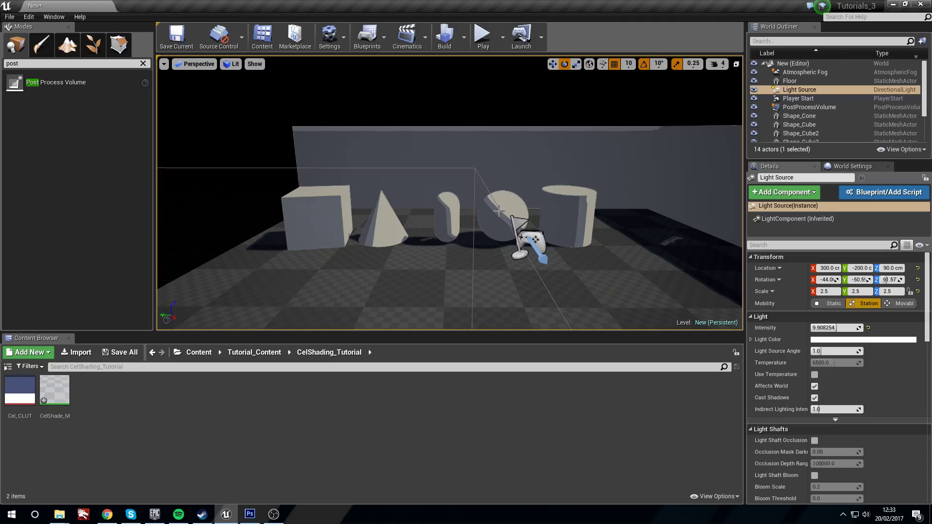
scroll(480, 246, "up", 6)
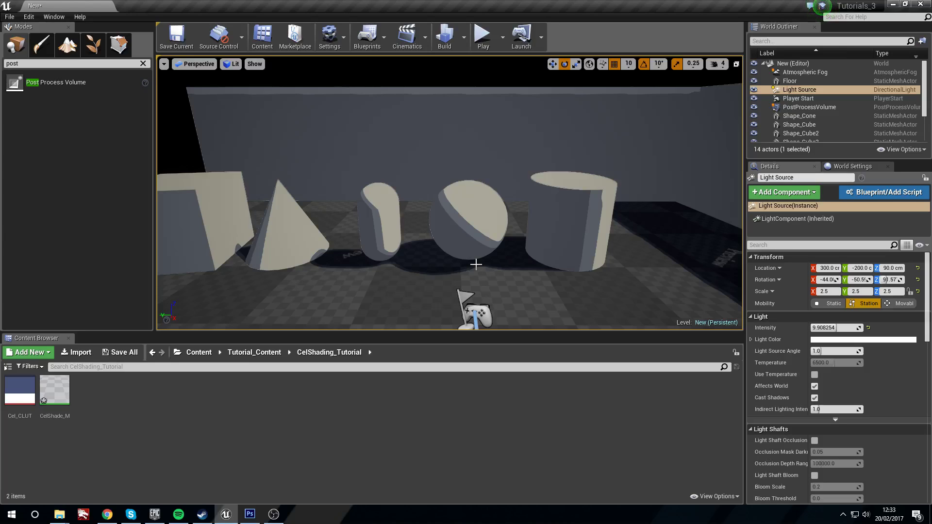
right_click_drag(475, 264, 540, 239)
key("s")
key("a")
key("w")
left_click(609, 216)
left_click(505, 191)
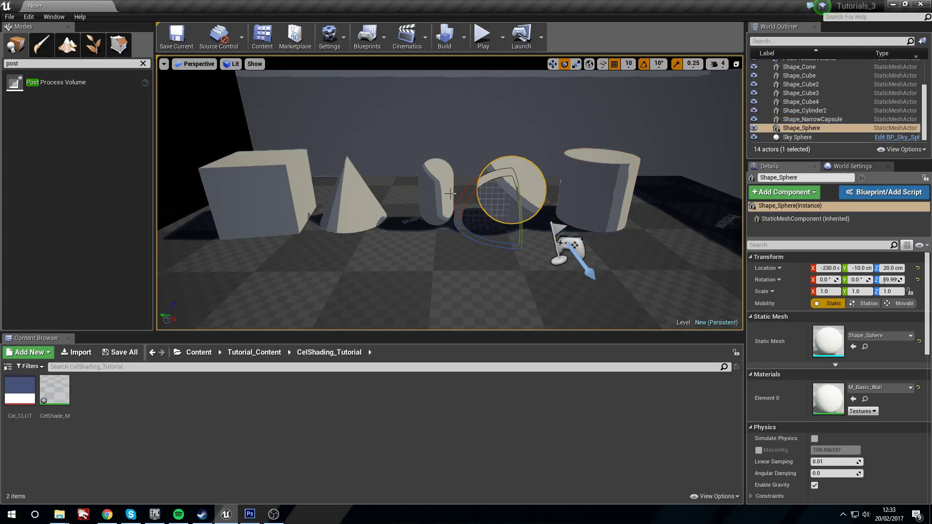
left_click(436, 187)
left_click(355, 187)
left_click(284, 189)
- Delete the existing post process volume from the level to restore the scene's default shading
key("w")
right_click_drag(284, 189, 414, 211)
key("s")
key("w")
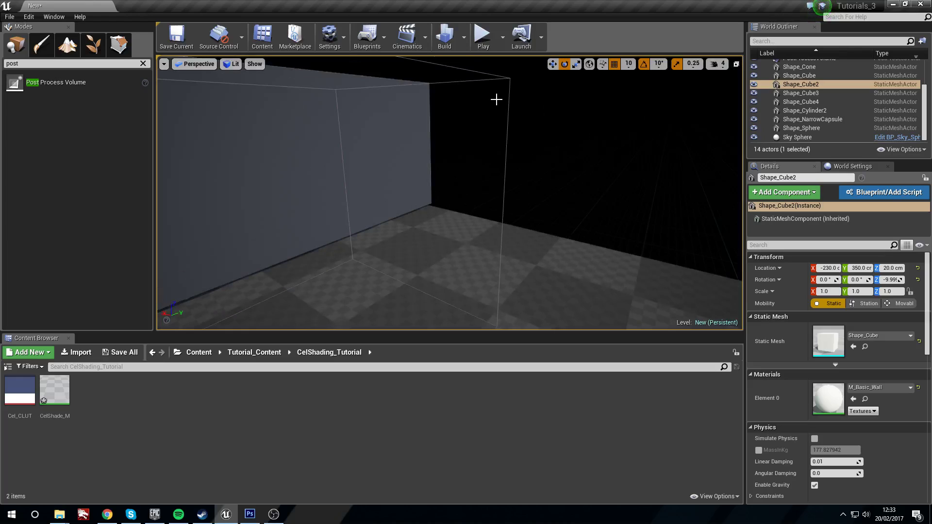
left_click(506, 77)
key("Delete")
right_click_drag(507, 85, 651, 117)
key("s")
right_click_drag(508, 86, 508, 86)
right_click_drag(508, 154, 472, 146)
left_click(502, 147)
key("w")
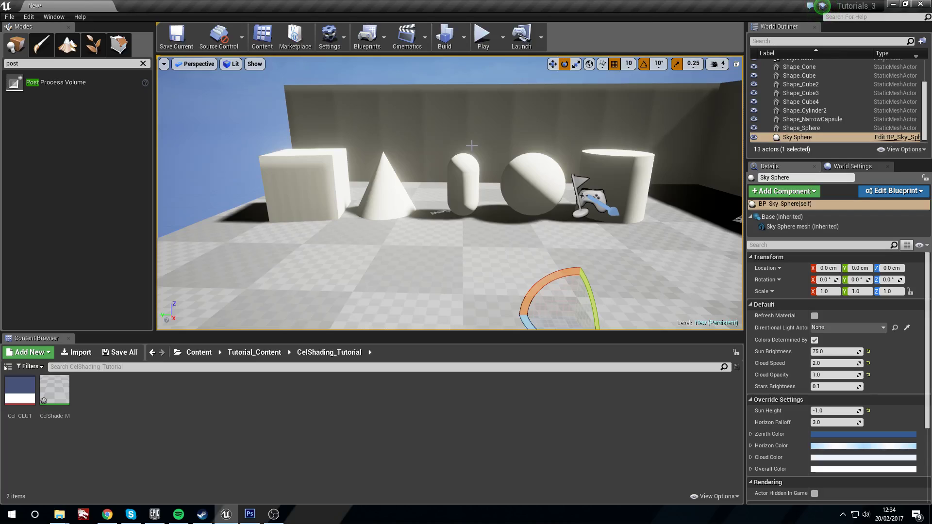
right_click_drag(471, 145, 471, 144)
- Find the Post Process Volume actor and place a new one on the room's floor
left_click(142, 63)
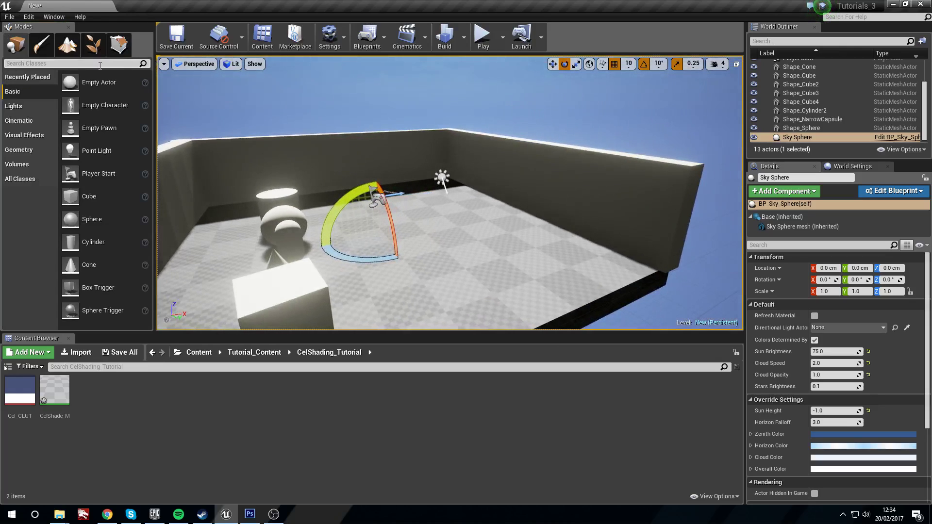
type("post pro")
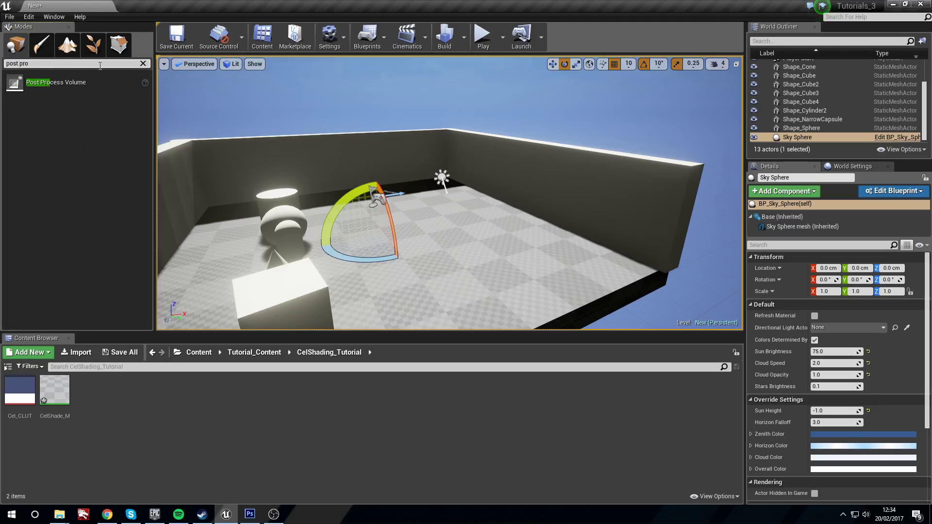
left_click_drag(68, 83, 472, 234)
right_click_drag(501, 233, 456, 145)
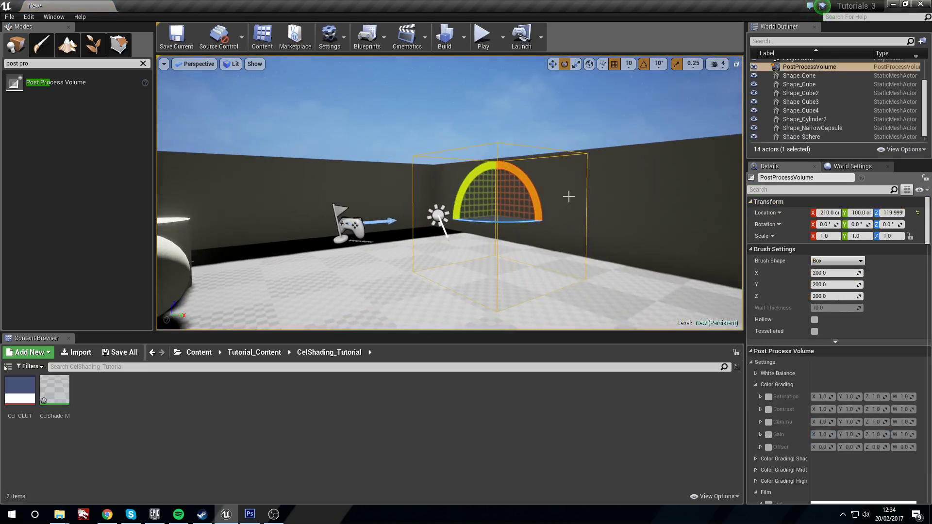
right_click_drag(569, 196, 569, 196)
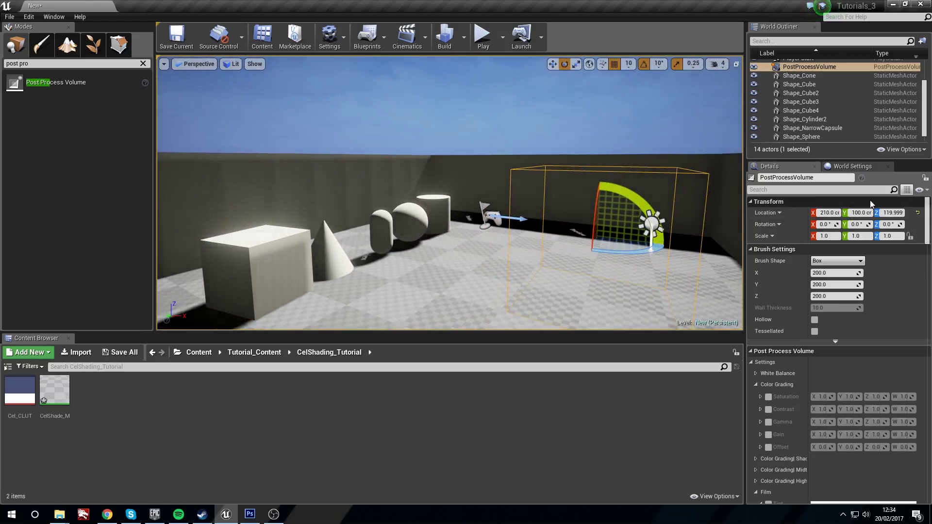
- Enable Unbound on the new post process volume so that it affects the whole world
left_click(795, 190)
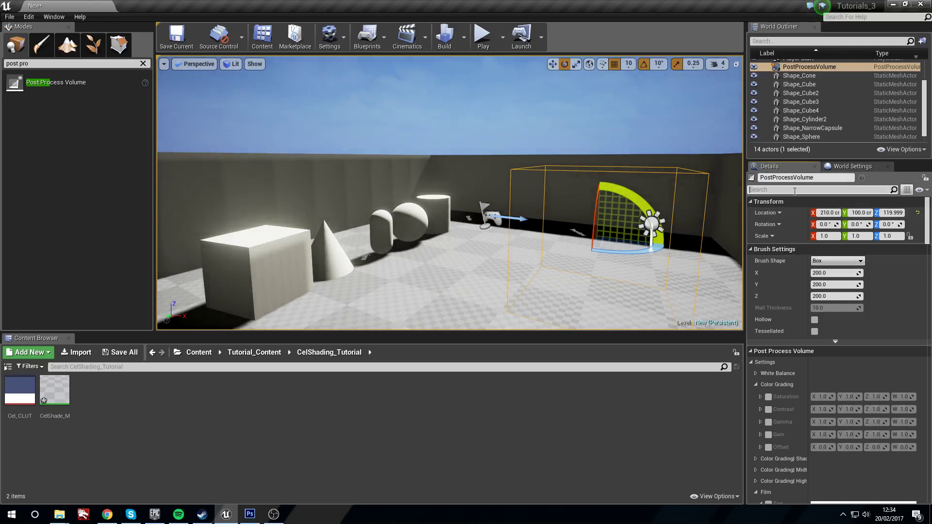
type("un")
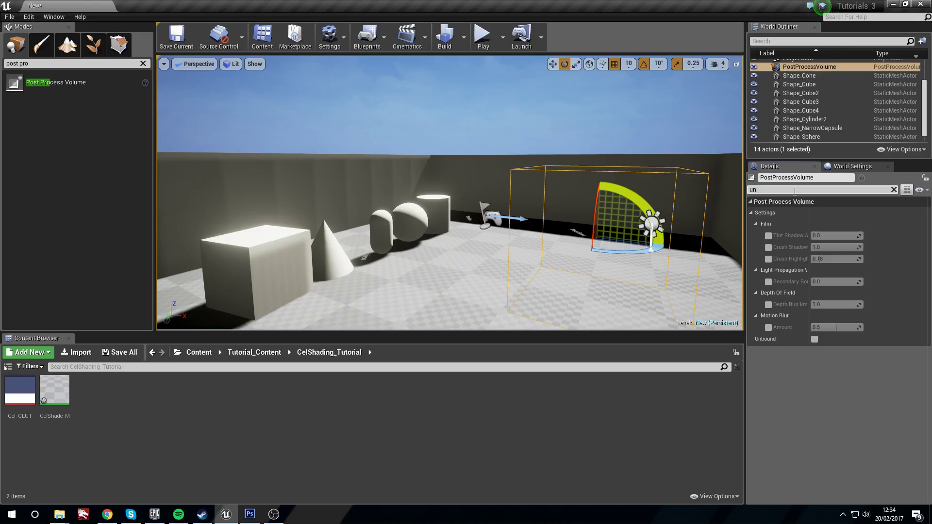
type("b")
left_click(815, 213)
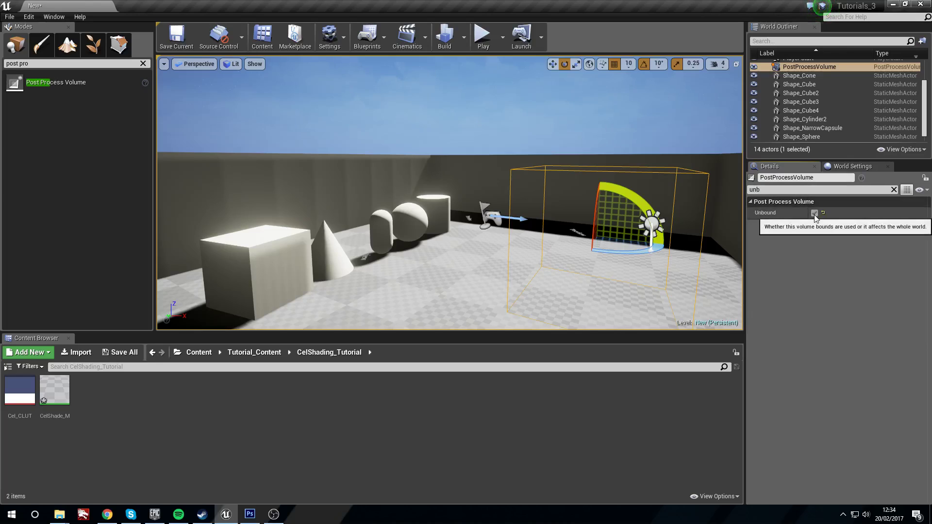
right_click_drag(541, 226, 584, 189)
right_click_drag(516, 159, 525, 177)
- Override the post process volume's bloom intensity and set it to 0
left_click(892, 189)
type("bloom")
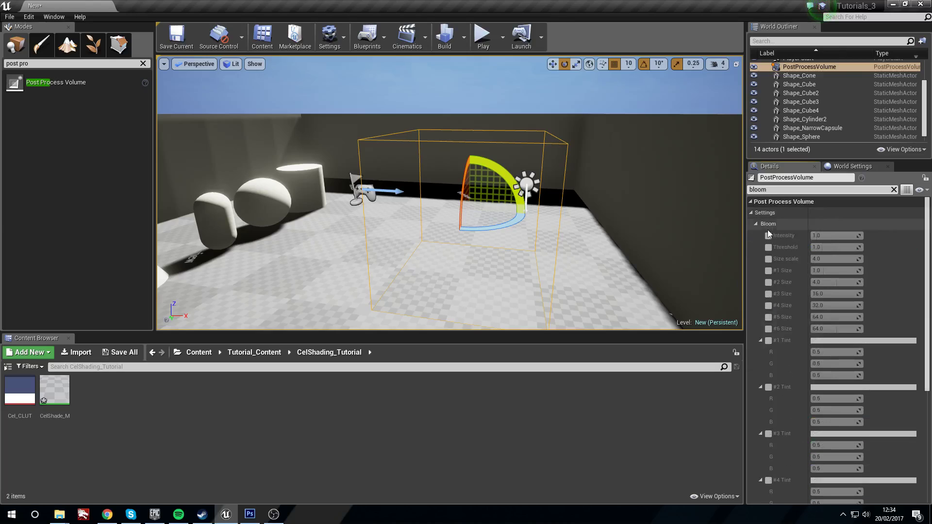
left_click(768, 236)
left_click_drag(816, 235, 776, 236)
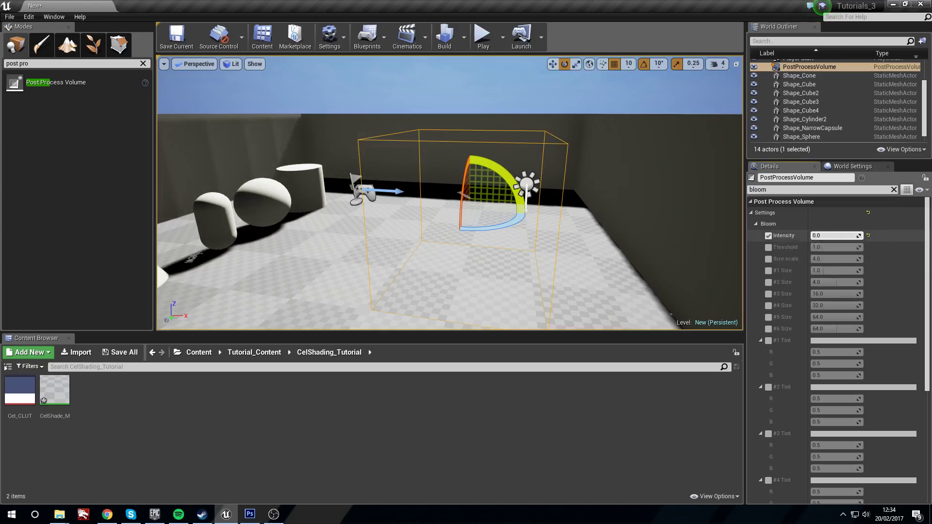
key("Return")
right_click_drag(534, 204, 369, 185)
key("w")
left_click(837, 237)
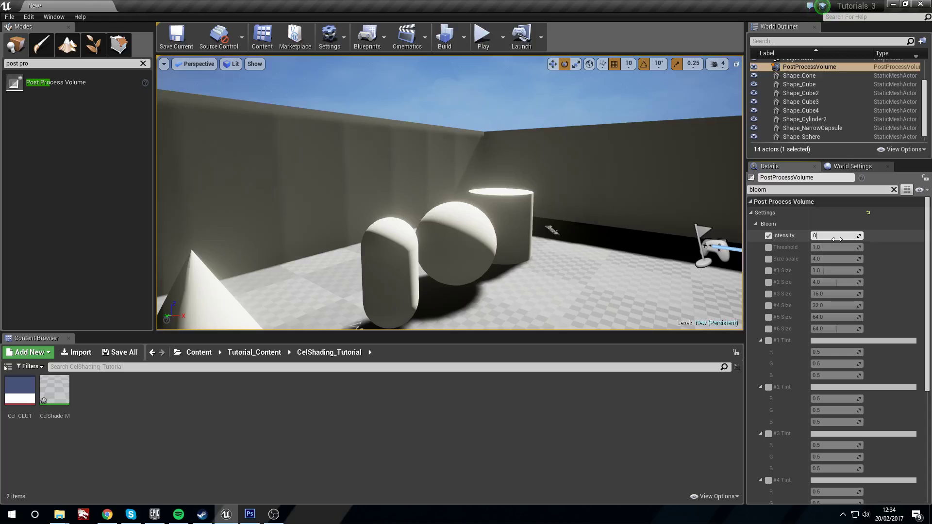
key("Return")
key("s")
right_click_drag(538, 166, 455, 179)
scroll(452, 193, "up", 4)
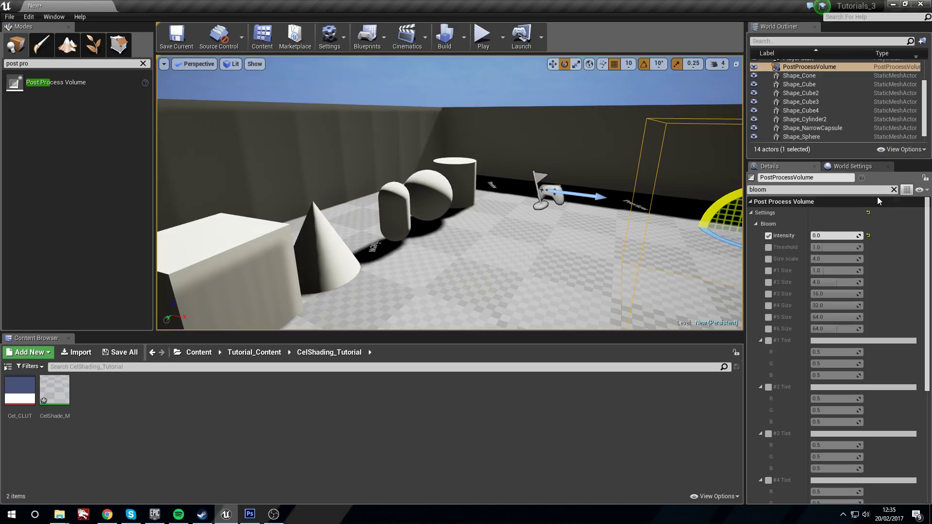
- Override the auto exposure Min Brightness and Max Brightness, and set Min Brightness to 2 to match the maximum
left_click(894, 189)
type("expor")
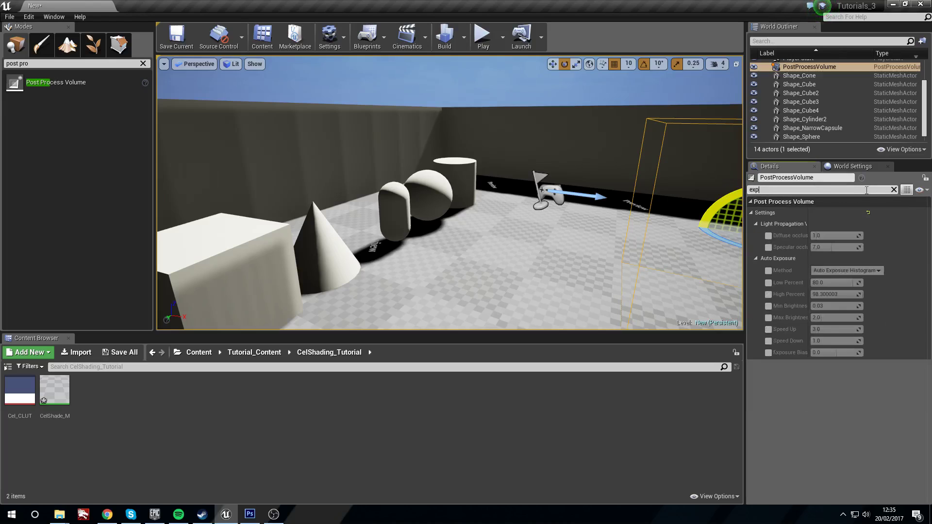
key("BackSpace")
key("BackSpace")
type("os")
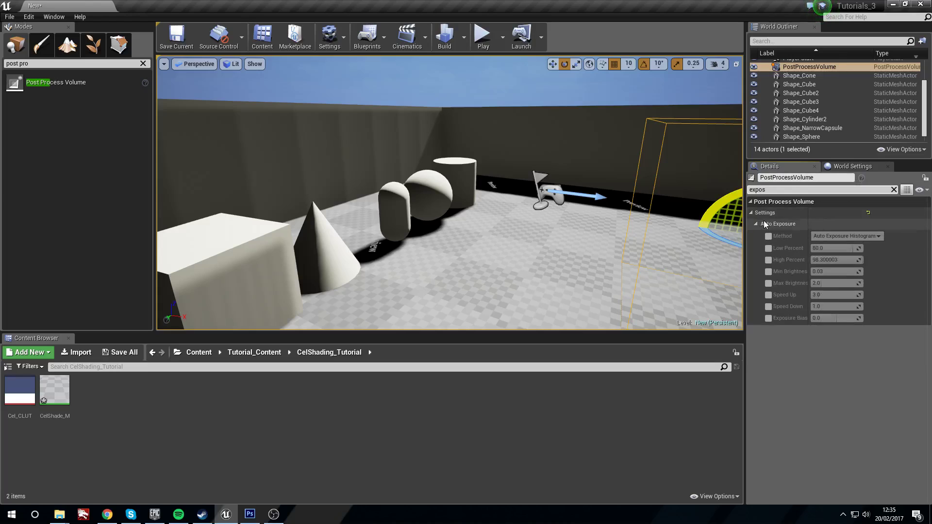
left_click(769, 272)
left_click(768, 284)
left_click(833, 272)
type("2")
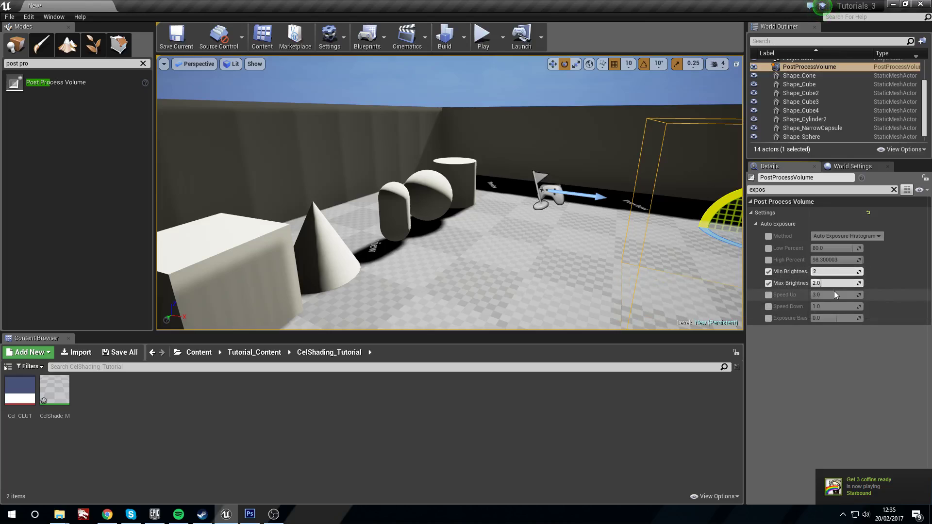
key("Return")
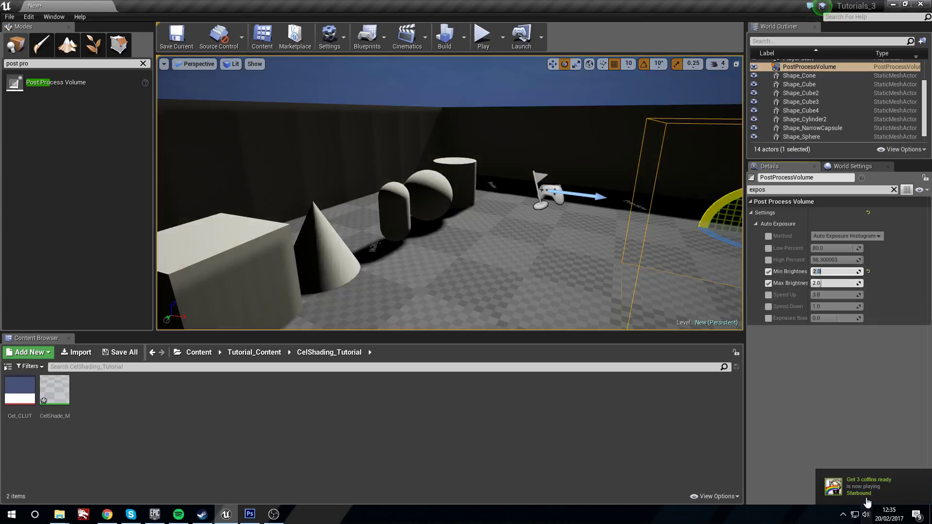
- Quit Steam to stop its notifications
right_click(204, 514)
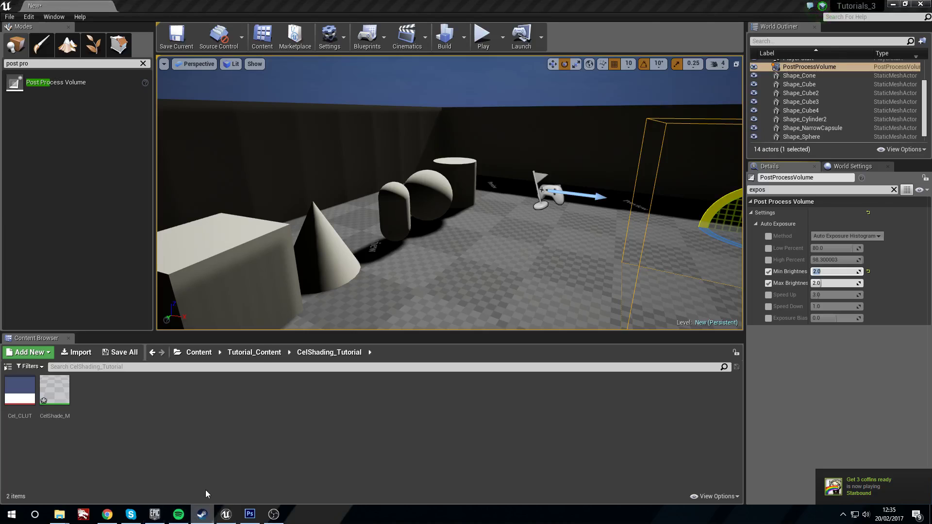
left_click(210, 491)
- Try other Min Brightness values on the auto exposure and return it to 2.0
key("s")
right_click_drag(439, 241, 507, 127)
key("s")
right_click_drag(468, 183, 491, 210)
left_click_drag(829, 274, 811, 273)
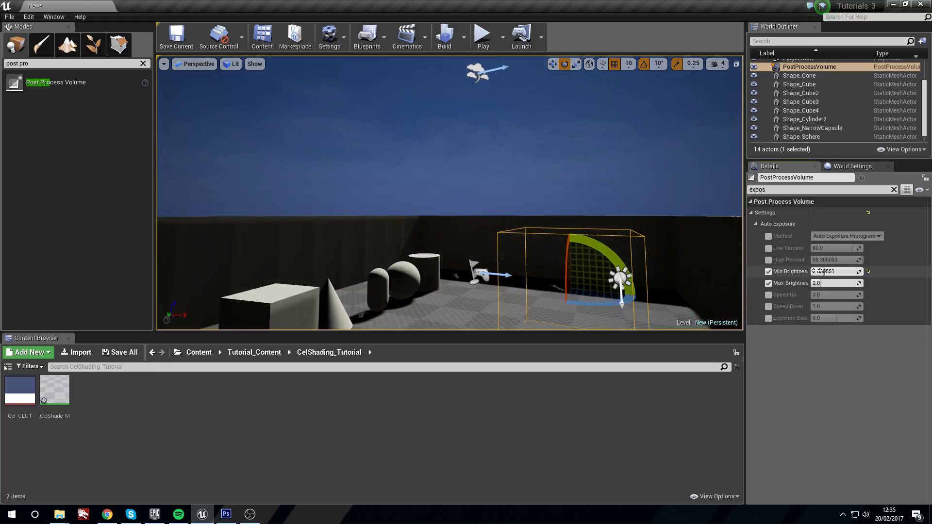
left_click_drag(822, 270, 834, 282)
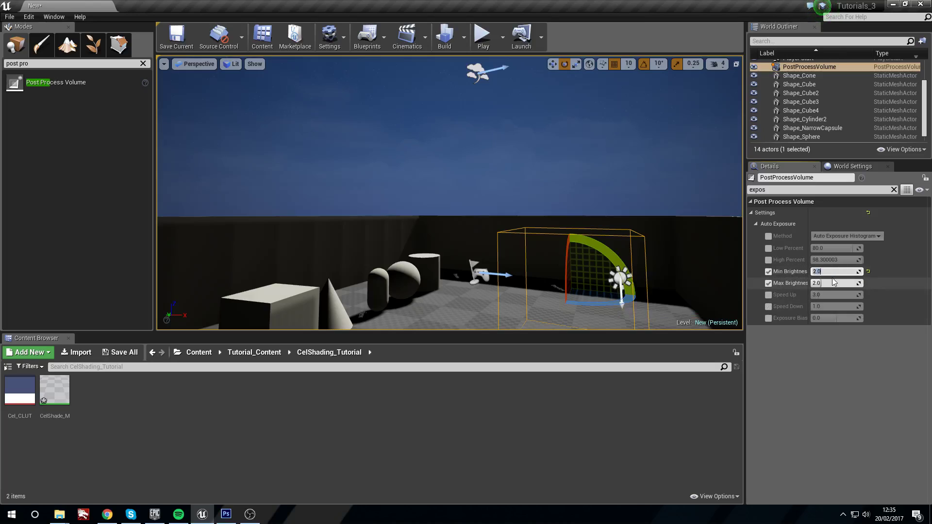
key("w")
right_click_drag(524, 237, 510, 260)
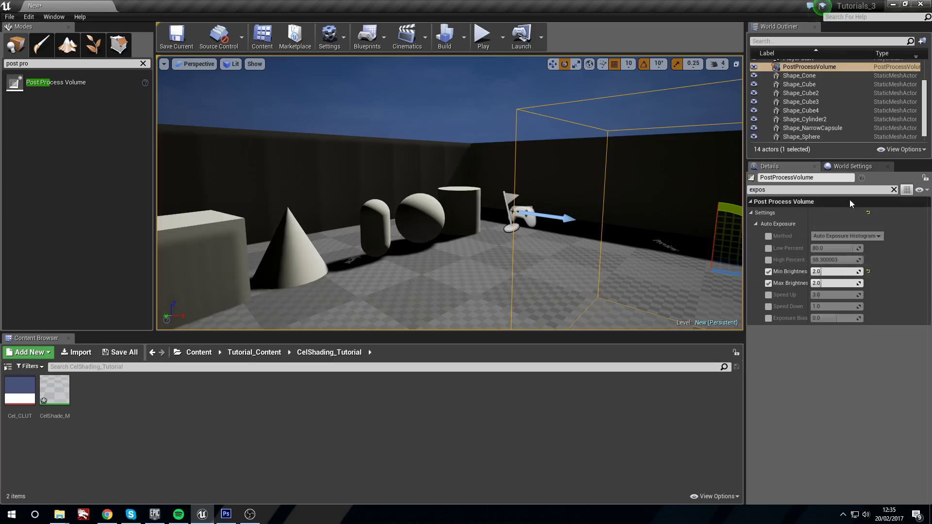
- Clear the property filter and open the Cel_CLUT texture to examine its colour bands, dimensions and texture settings
left_click(894, 189)
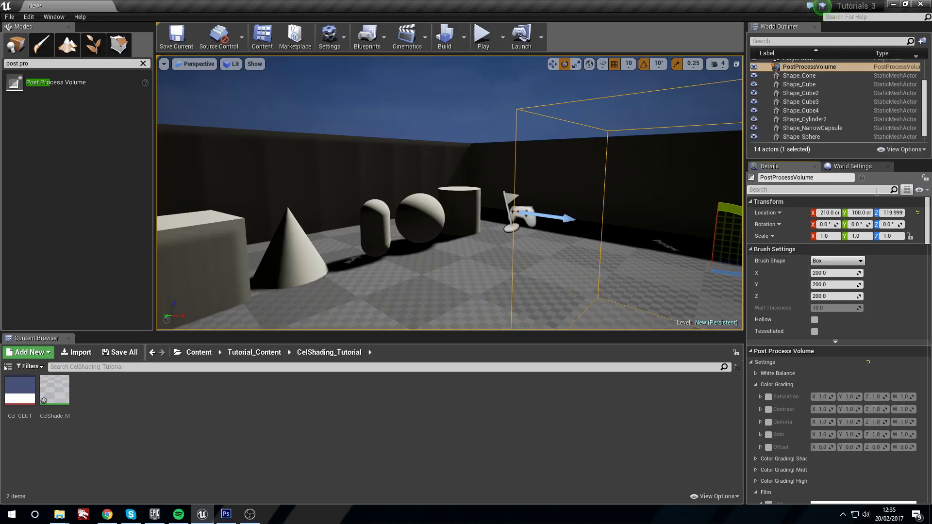
left_click(877, 189)
scroll(373, 244, "down", 4)
scroll(386, 243, "up", 3)
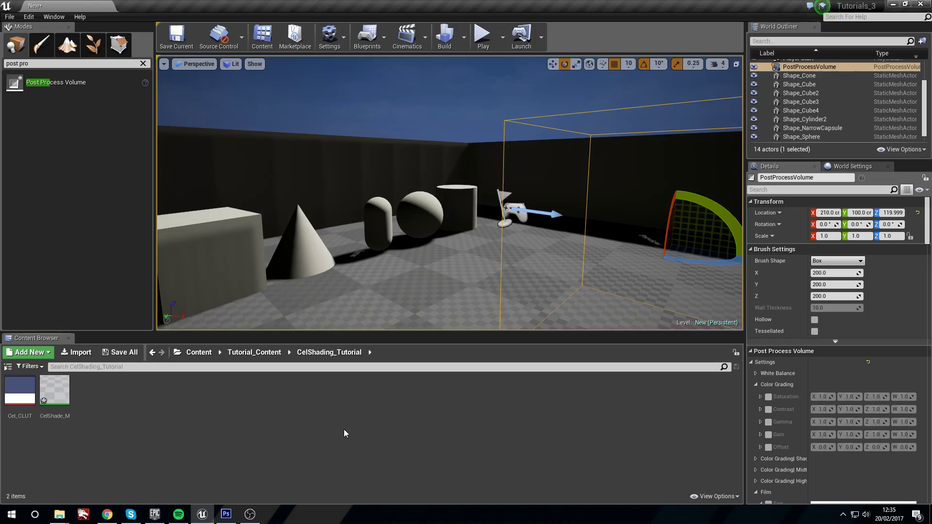
left_click(22, 410)
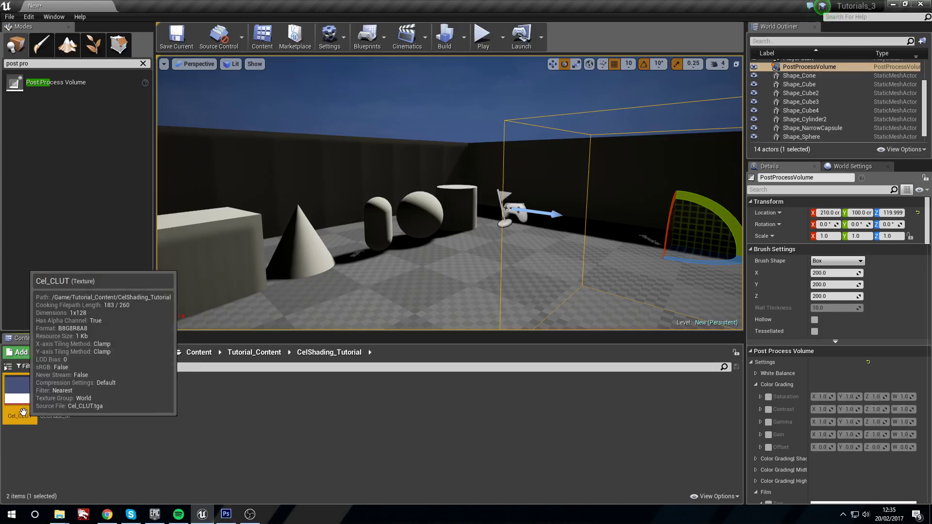
double_click(23, 412)
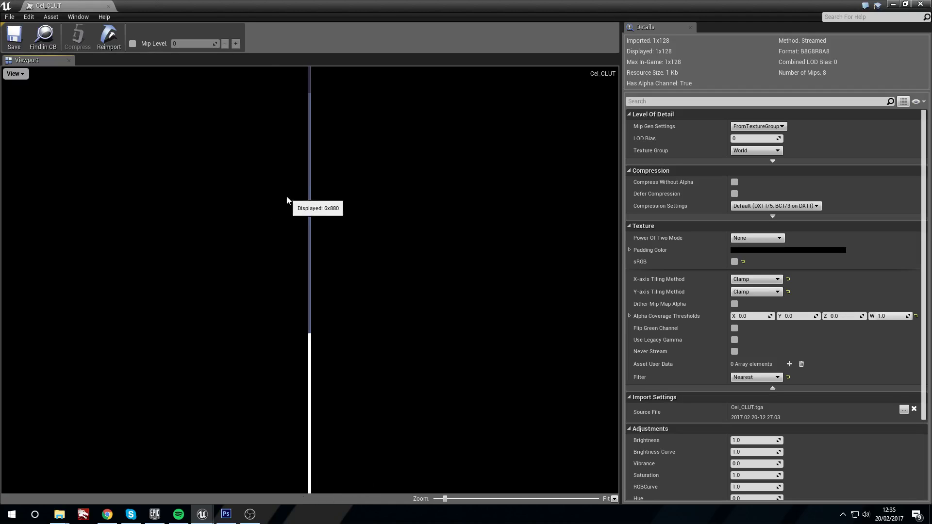
- Switch to Photoshop and create a new RGB image 1 pixel wide and 128 pixels high with a white background
left_click(202, 514)
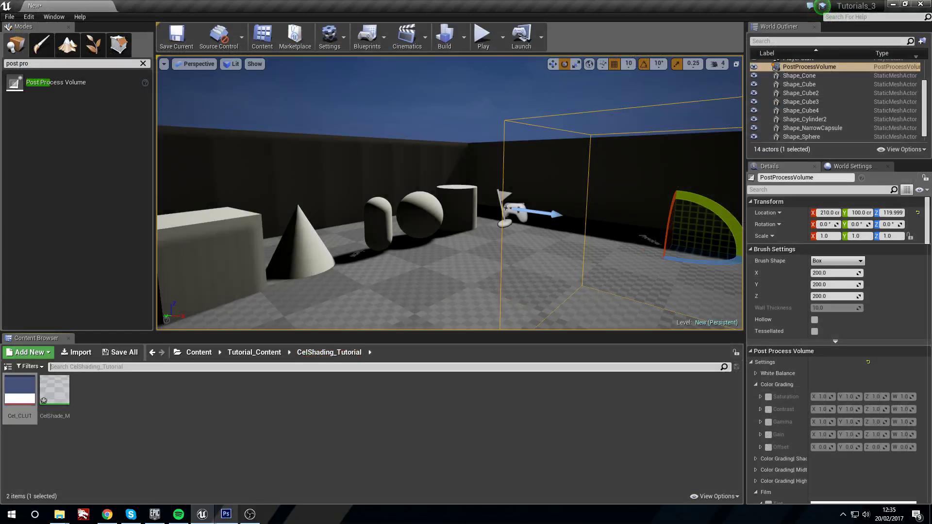
left_click(226, 514)
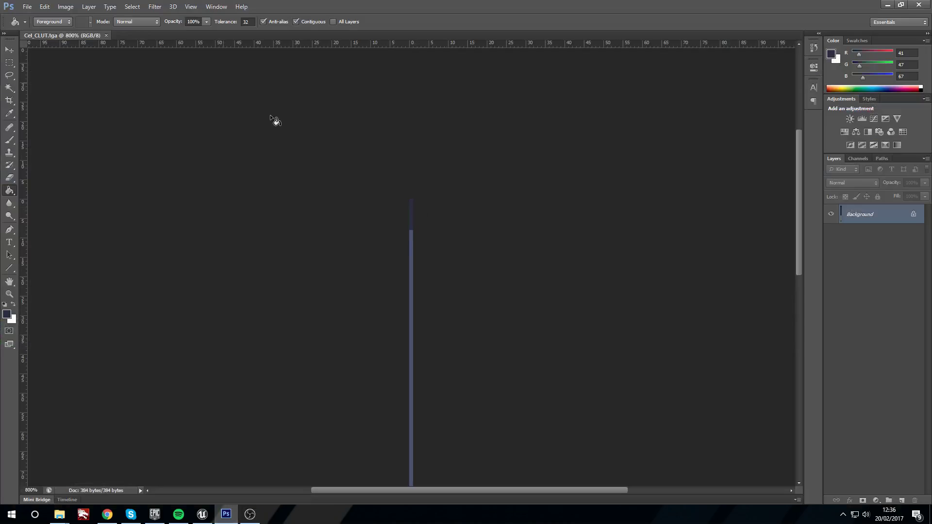
left_click(29, 6)
left_click(36, 15)
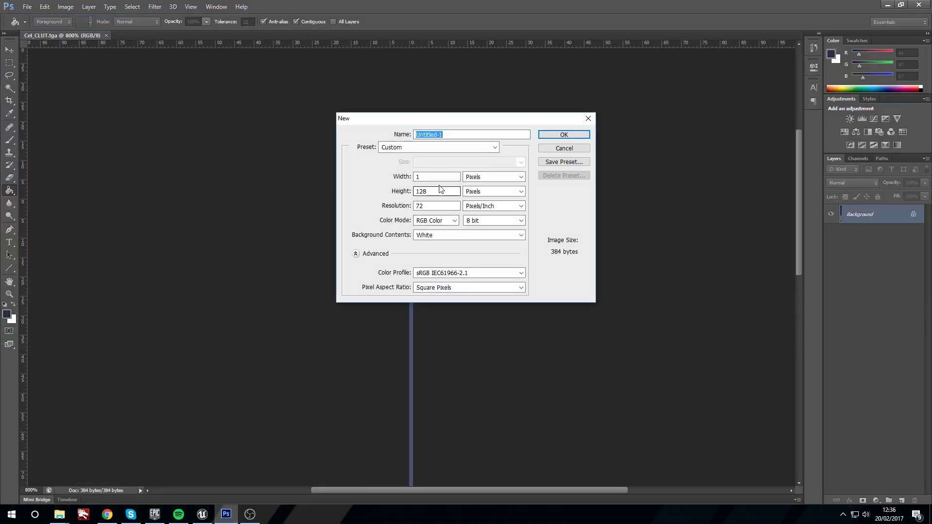
left_click(426, 177)
left_click(419, 177)
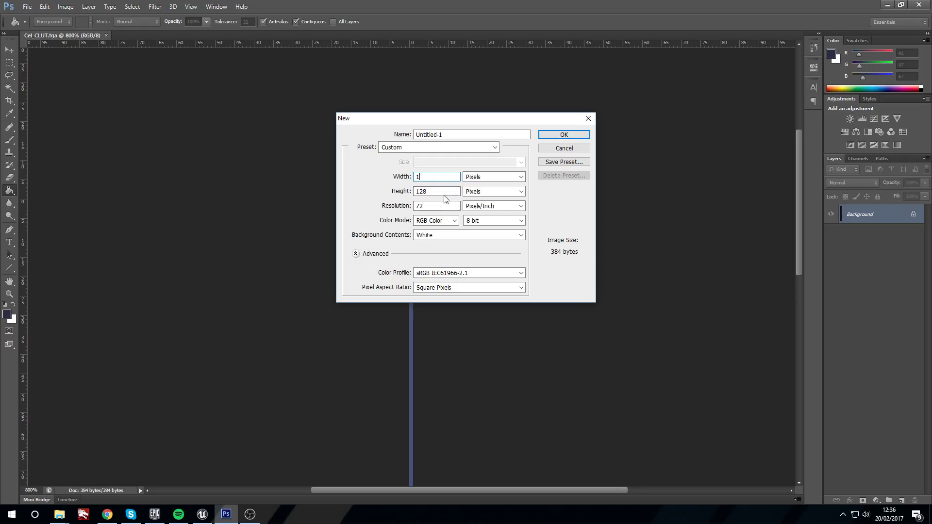
left_click(564, 134)
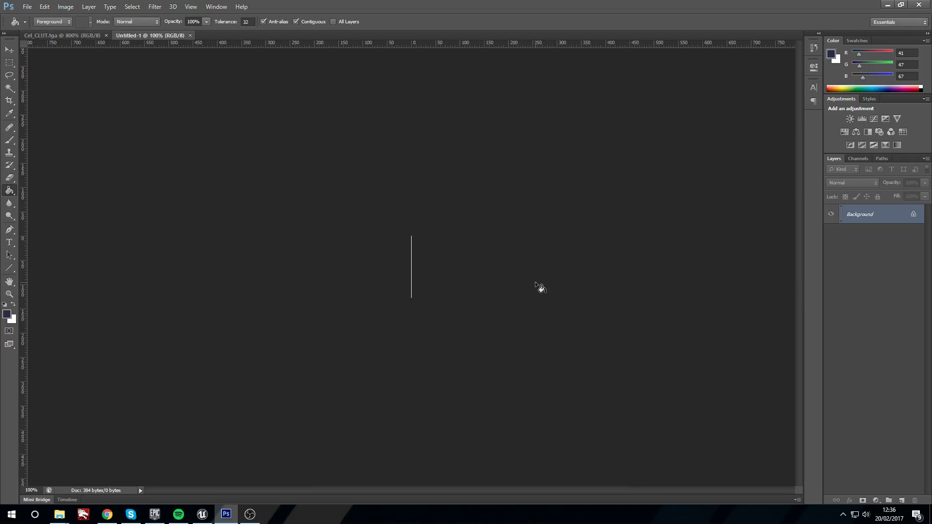
- Set the foreground colour to dark green #29432c and brush it over the top end of the white strip
key("ctrl+plus")
key("ctrl+plus")
key("ctrl+plus")
key("ctrl+plus")
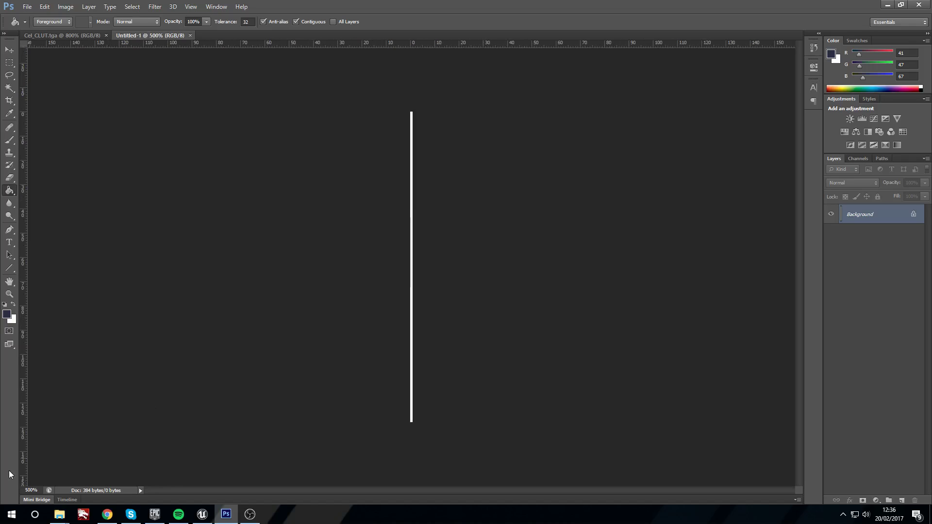
left_click(7, 315)
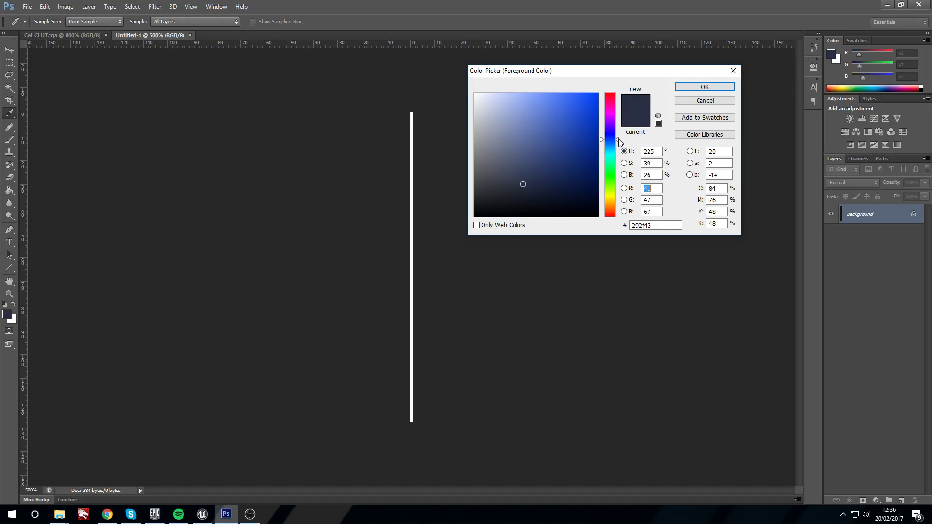
left_click_drag(615, 142, 617, 181)
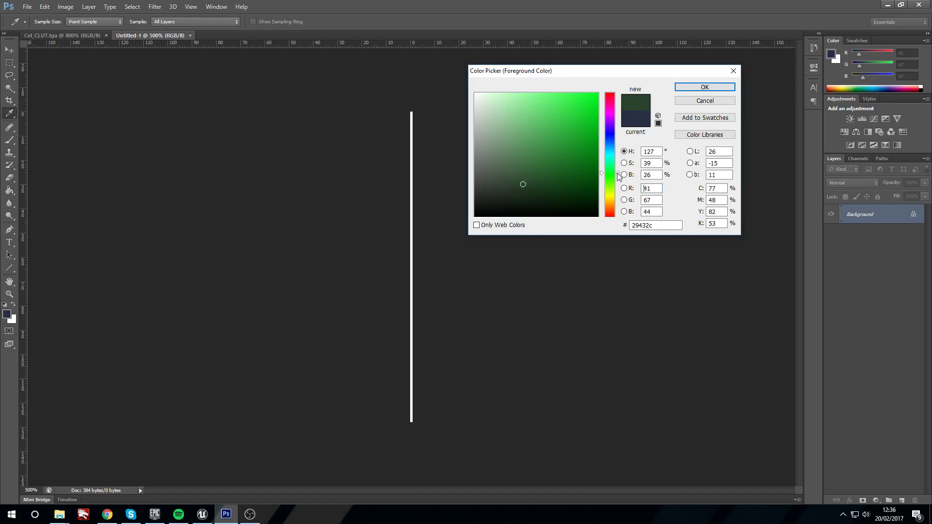
left_click(679, 88)
key("g")
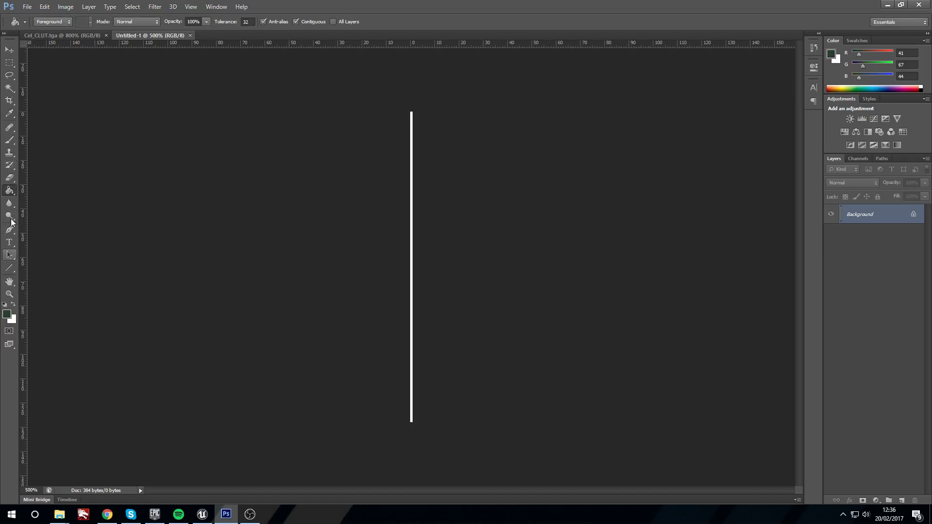
left_click(9, 141)
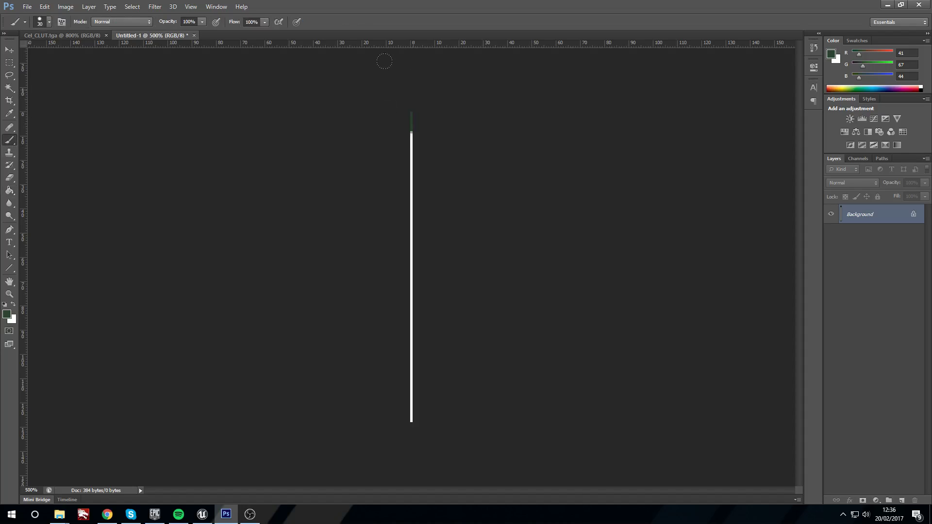
- Set the foreground to a lighter green (RGB 66, 148, 76) and brush it below the dark band, down to about pixel 83
left_click(13, 305)
left_click(7, 314)
left_click(412, 117)
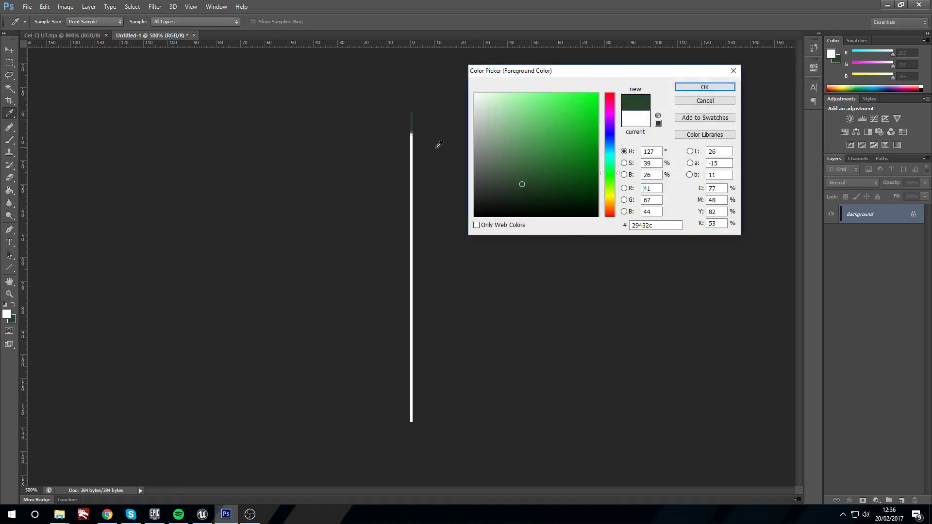
mouse_move(522, 184)
left_mouse_down()
mouse_move(526, 159)
mouse_move(543, 145)
left_mouse_up()
left_click(720, 87)
key("b")
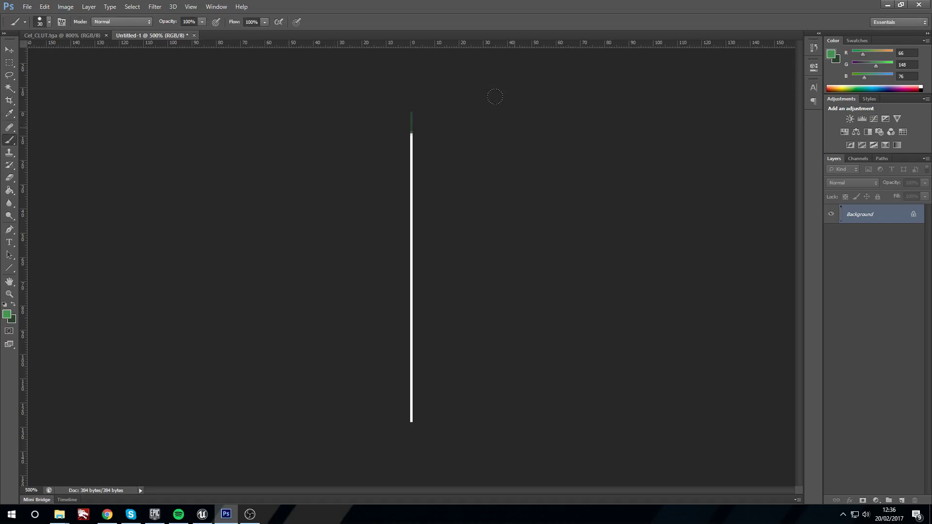
left_click_drag(385, 130, 386, 140)
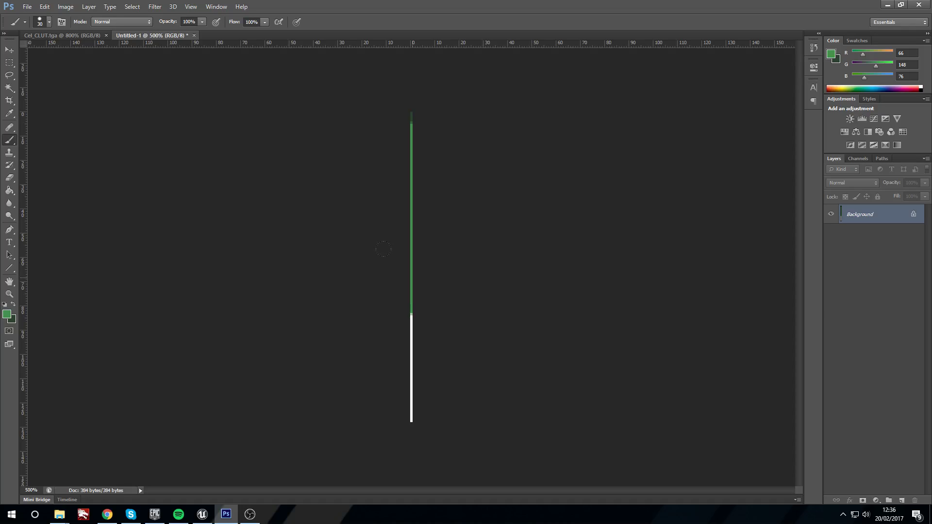
- Select the blurred transition below the dark green band with the Rectangular Marquee and fill it with the lighter green
left_click(11, 63)
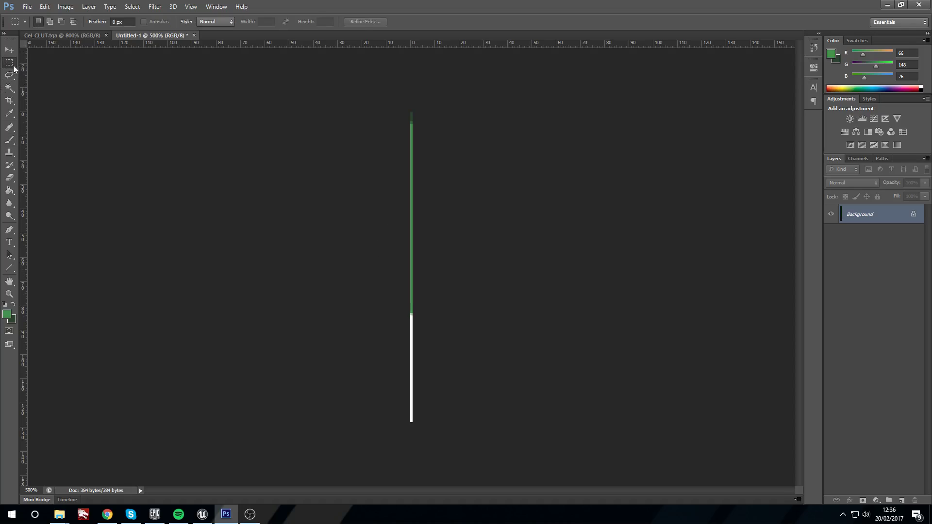
left_click_drag(398, 306, 483, 470)
left_click_drag(402, 120, 466, 156)
key("ctrl+plus")
key("ctrl+plus")
key("ctrl+plus")
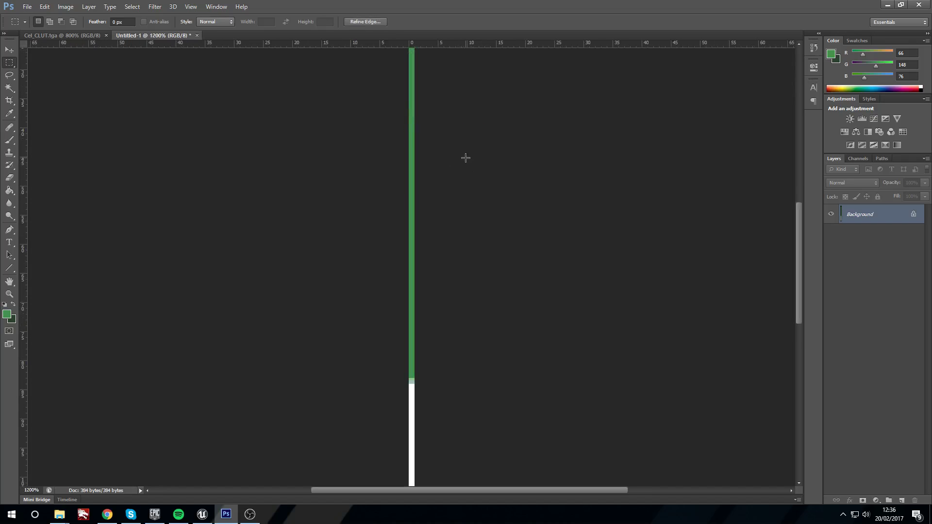
scroll(469, 157, "up", 4)
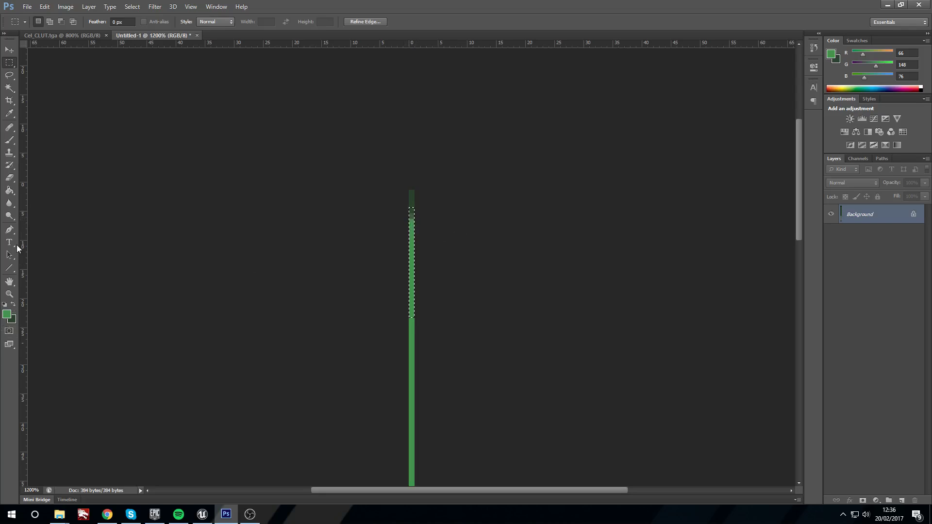
left_click(9, 190)
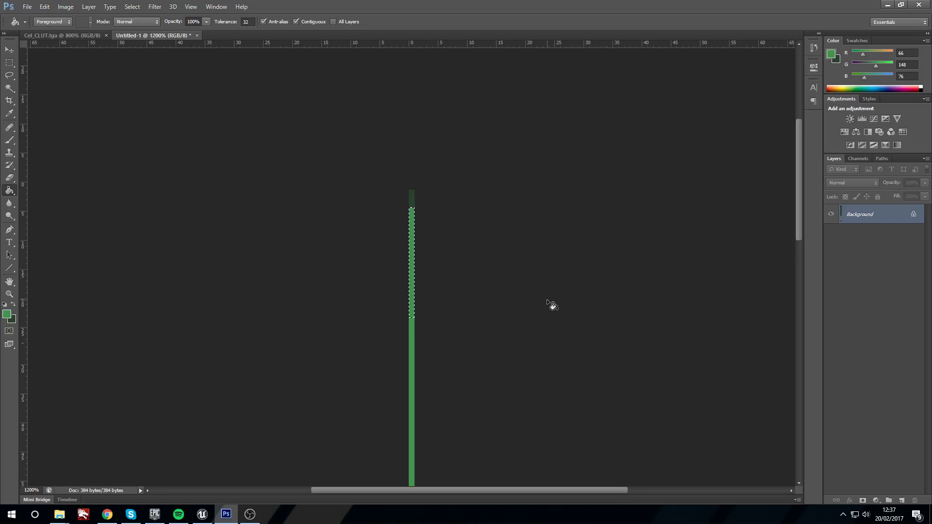
- Select the blurred transition between the green and white bands, fill it with white, and clear the selection
scroll(510, 287, "down", 8)
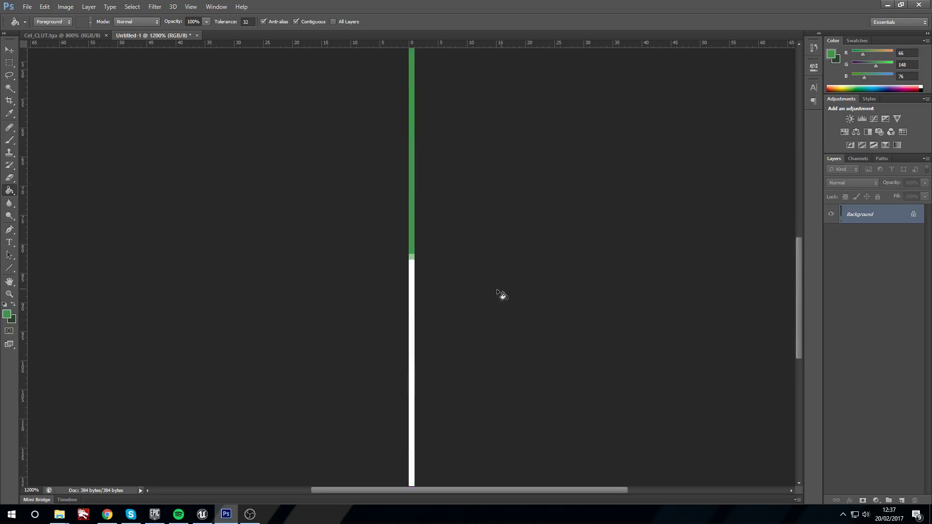
left_click(10, 62)
left_click_drag(400, 251, 416, 312)
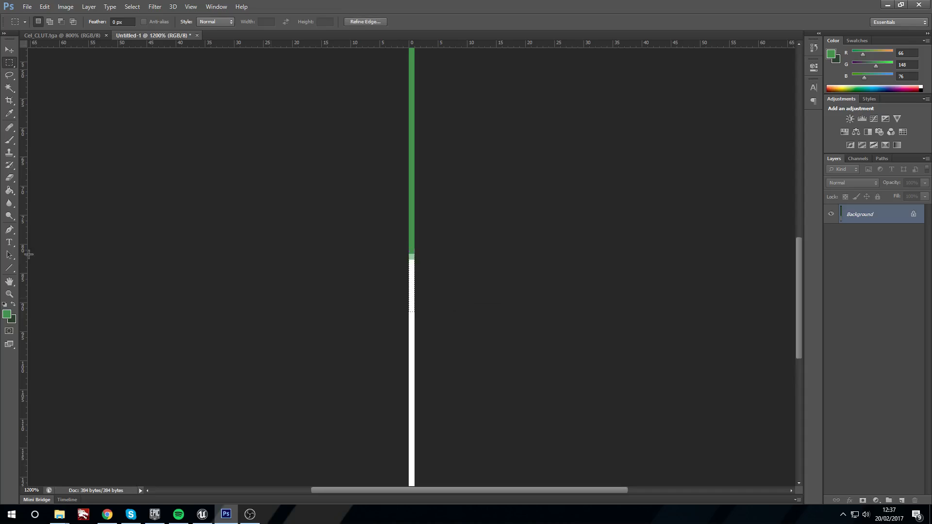
left_click(9, 190)
left_click(13, 305)
key("d")
left_click(13, 305)
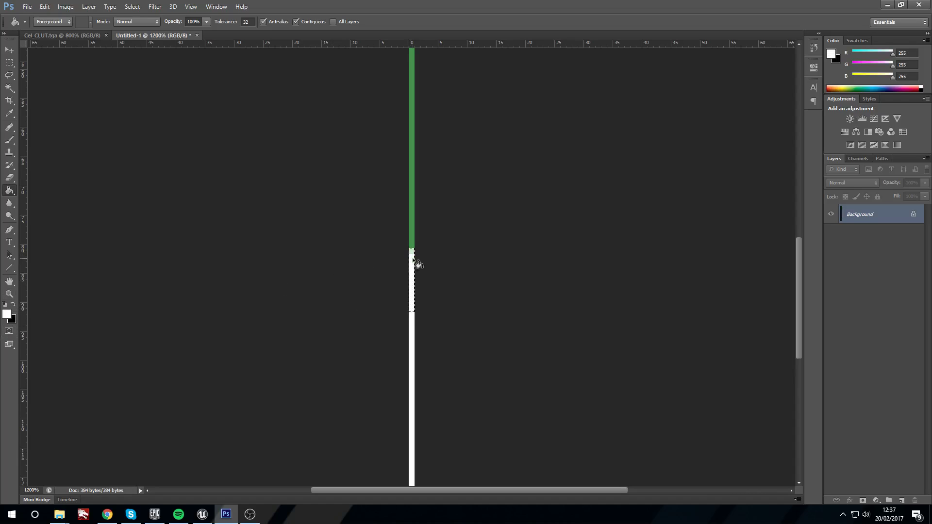
key("ctrl+d")
scroll(400, 246, "down", 3, "alt")
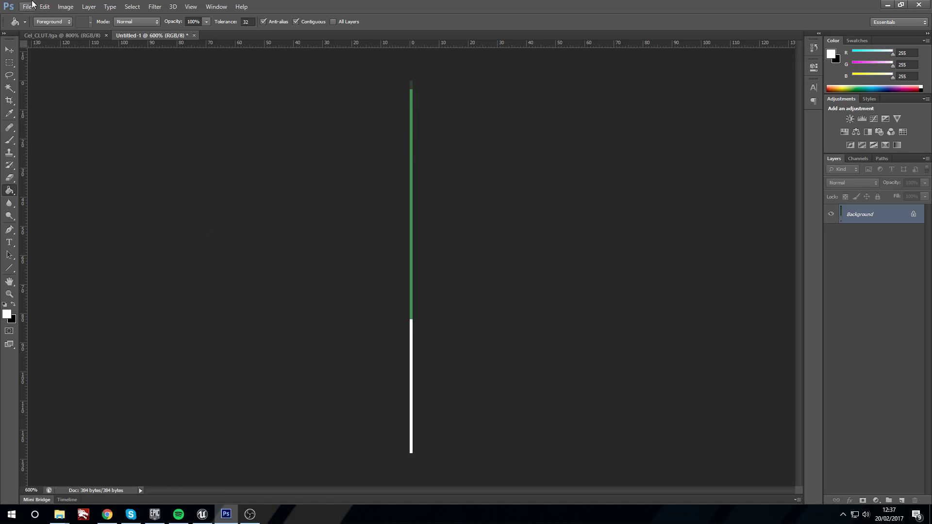
- Save the image as a Targa file named Cel_CLUT2 in the CelShading_Tutorial folder
left_click(28, 6)
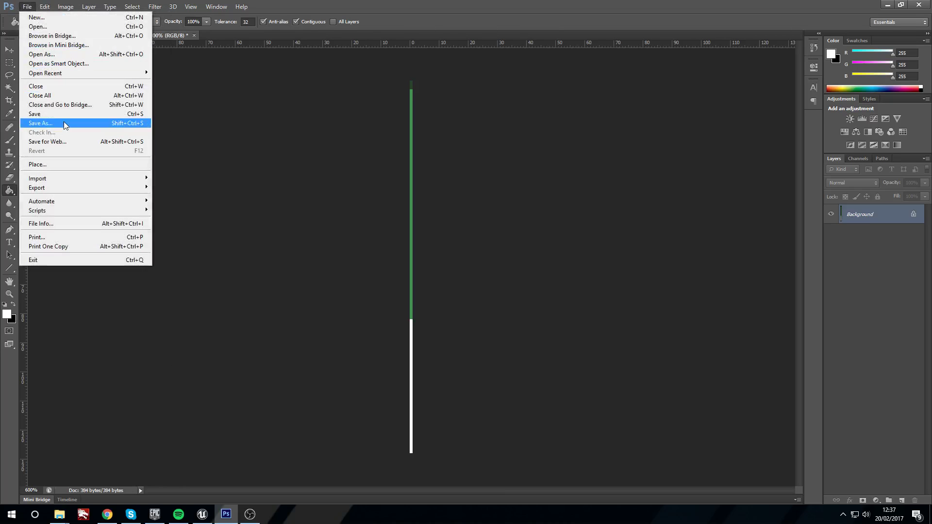
left_click(64, 123)
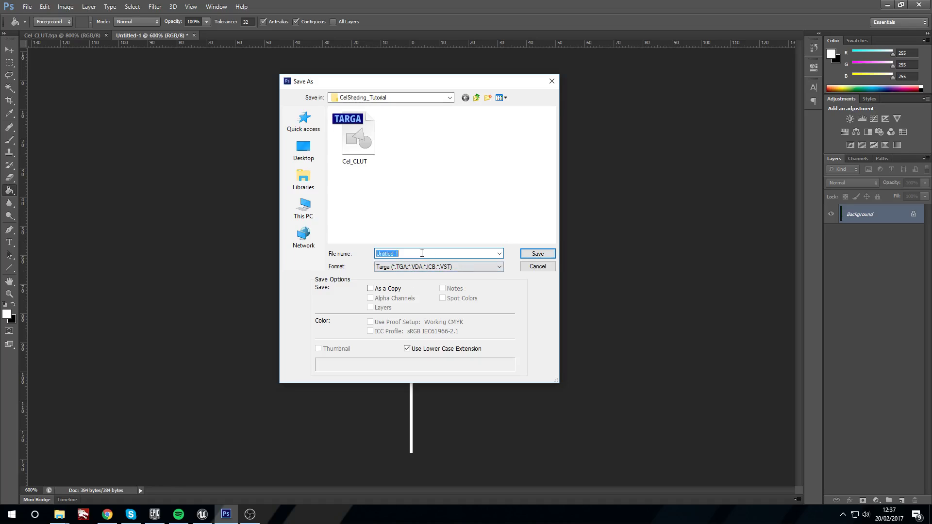
type("Cel")
key("BackSpace")
type("l")
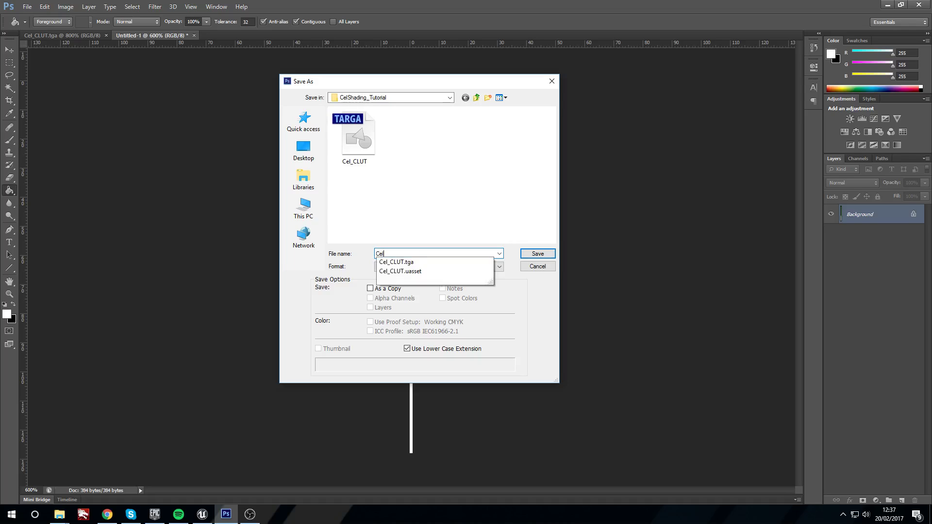
type("_CLUT2")
key("Return")
key("Return")
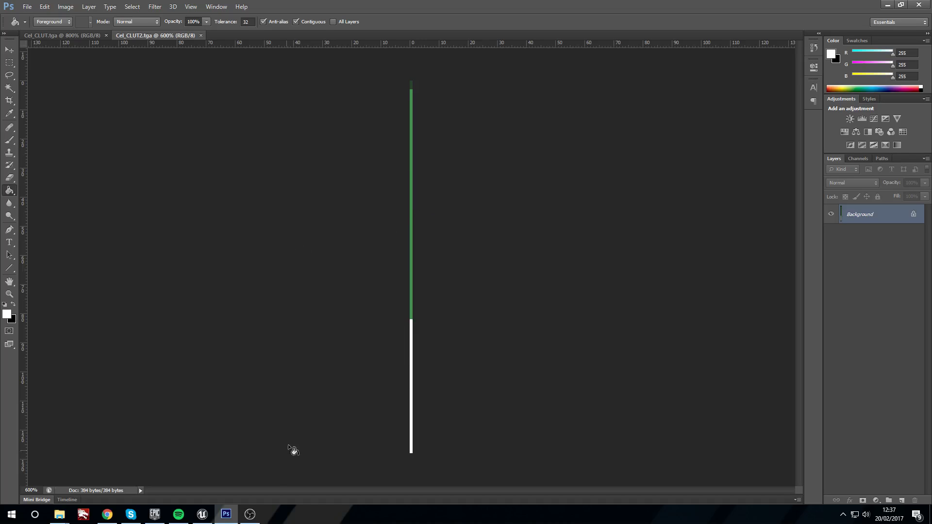
- Switch to Unreal Engine, import the detected new source file, and open the Cel_CLUT2 texture
left_click(202, 514)
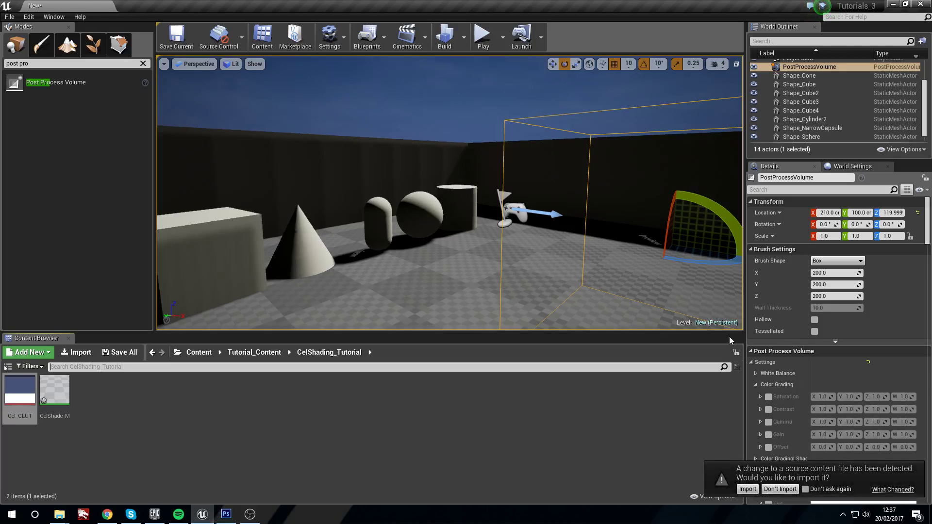
left_click(747, 489)
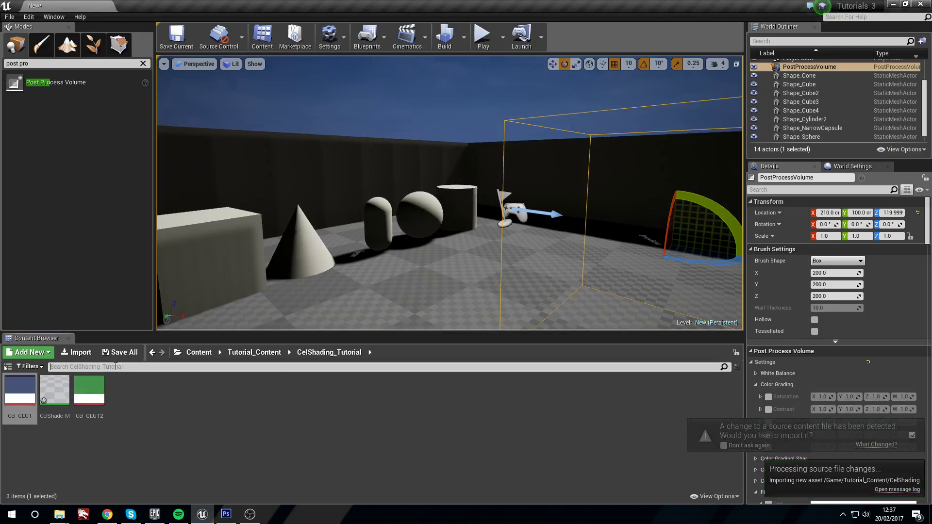
double_click(92, 393)
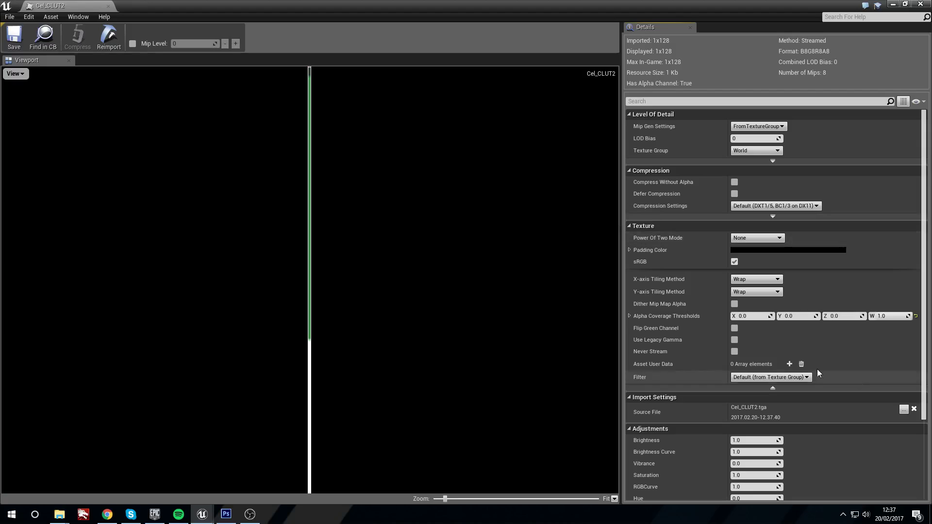
left_click(772, 389)
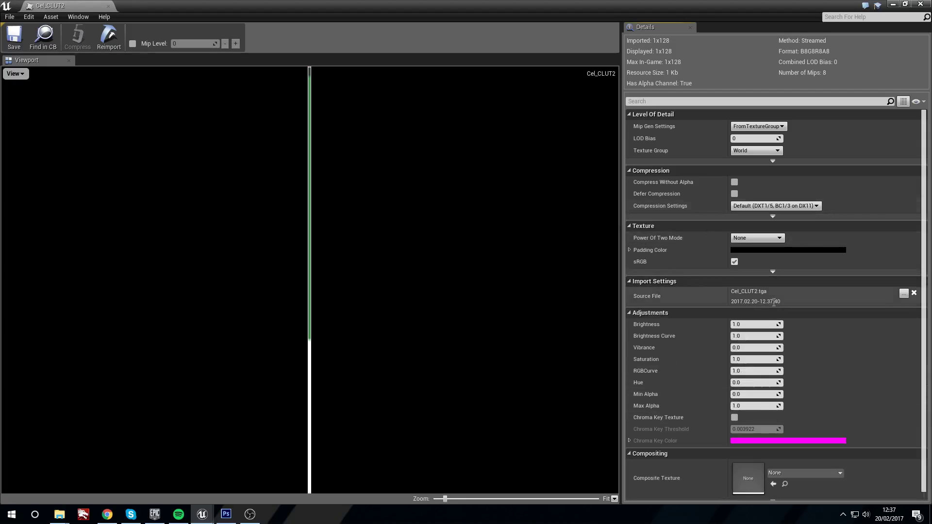
scroll(464, 153, "down", 1)
scroll(343, 225, "down", 1)
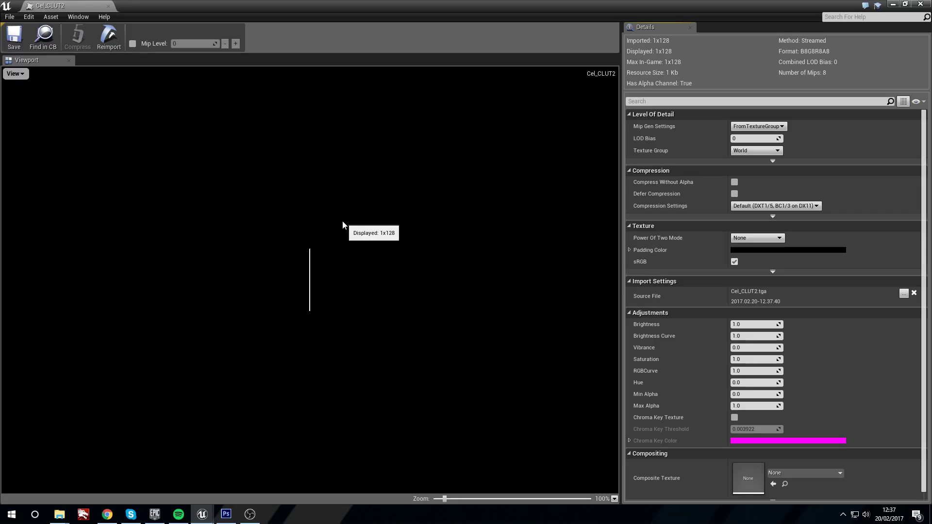
scroll(343, 225, "up", 6)
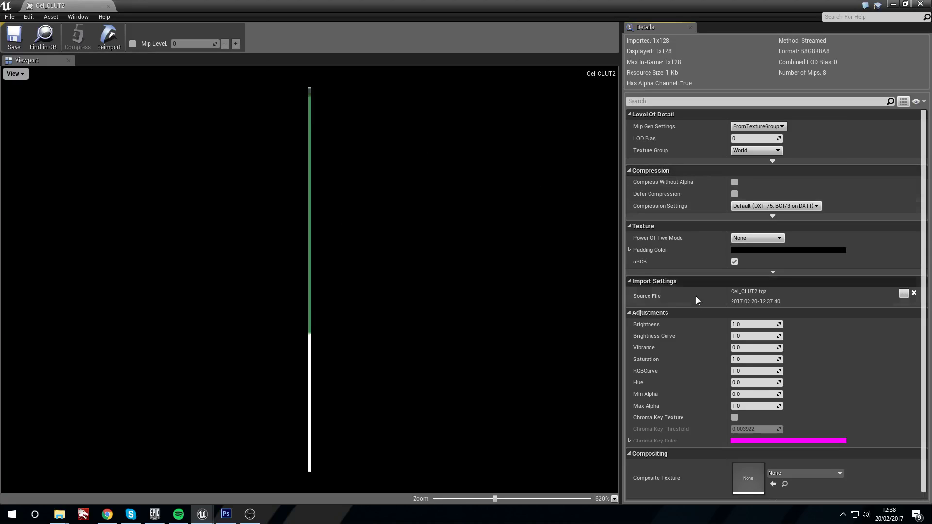
- Disable sRGB for the Cel_CLUT2 texture and set its X-axis and Y-axis tiling methods to Clamp
left_click(734, 261)
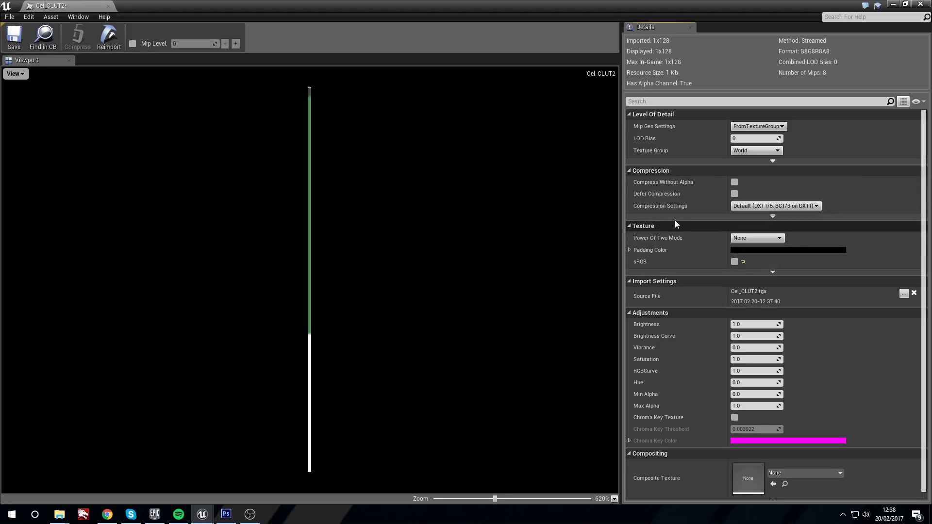
left_click(772, 273)
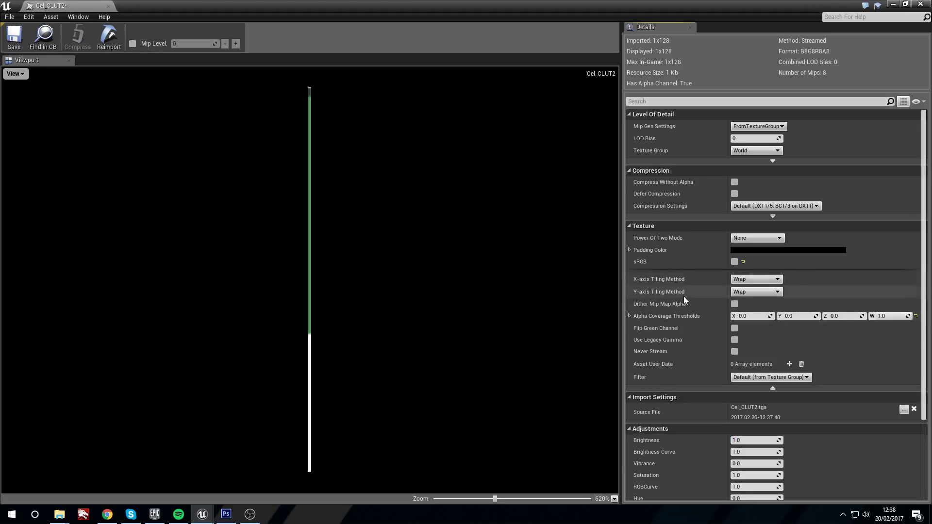
left_click(754, 283)
left_click(751, 294)
left_click(753, 292)
left_click(761, 306)
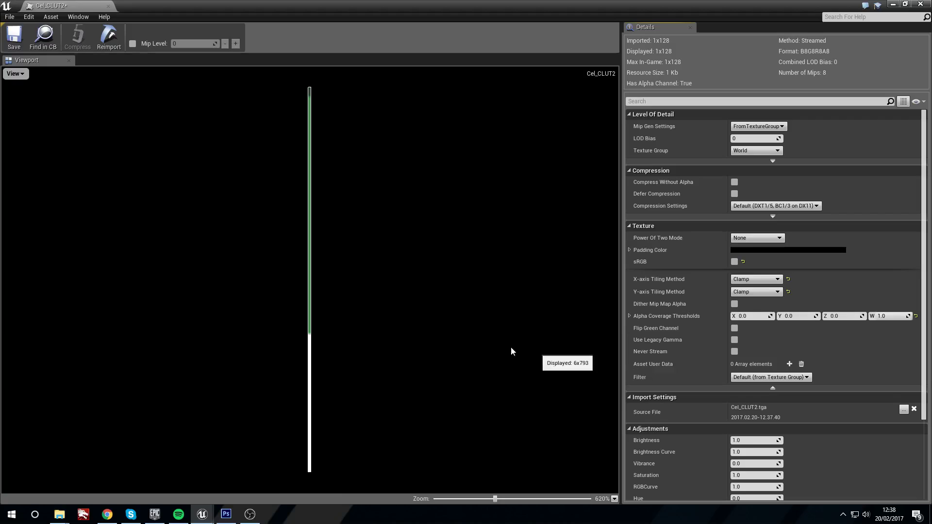
- Set the texture's filter to Nearest, save it, and close the texture editor
left_click(803, 380)
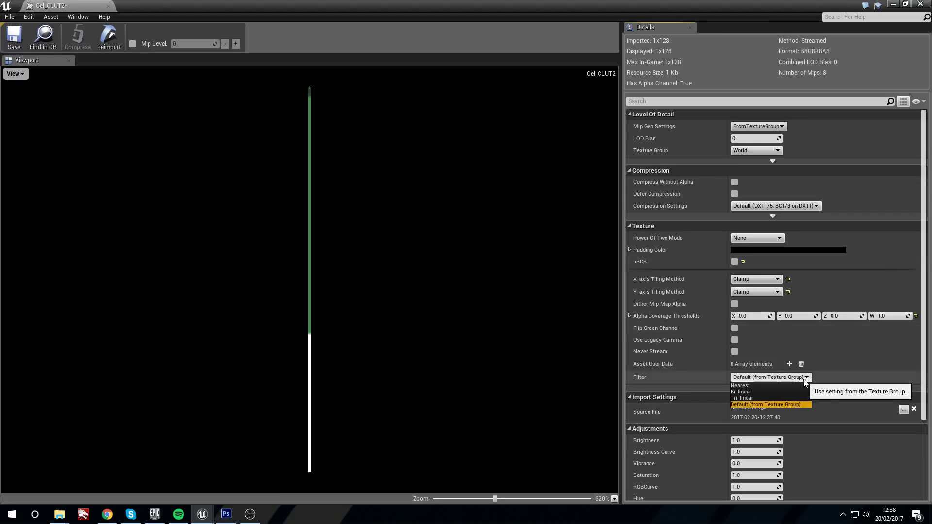
left_click(758, 386)
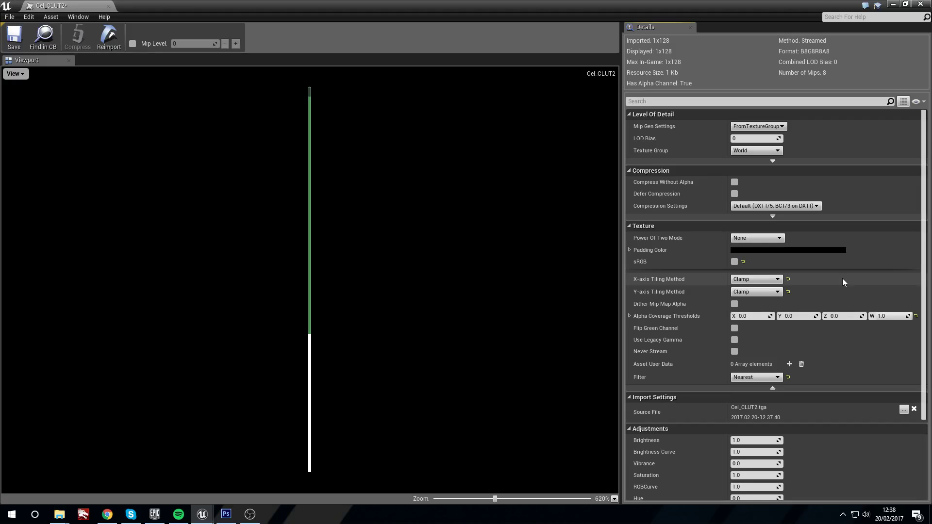
left_click(8, 30)
left_click(920, 4)
- Create a material named CelShade2_M in the CelShading_Tutorial folder and open it for editing
right_click(196, 394)
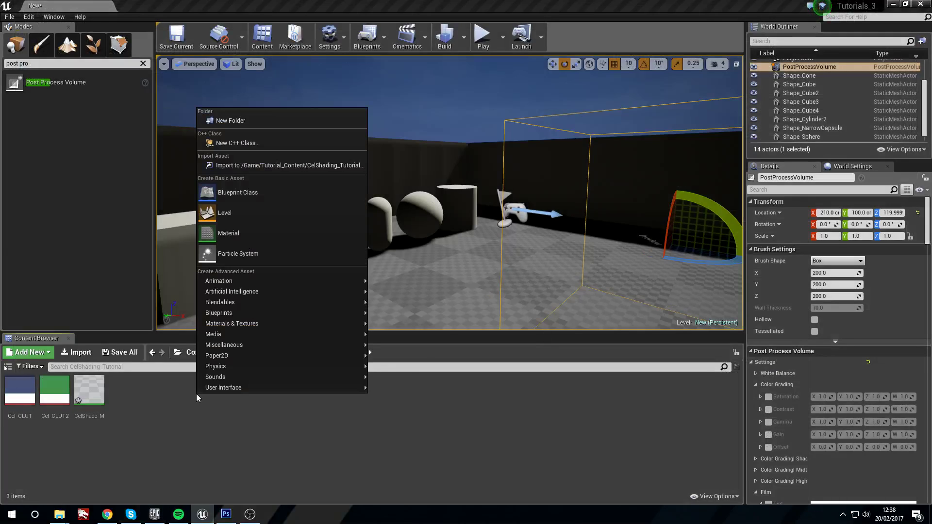
left_click(240, 224)
type("CelShade")
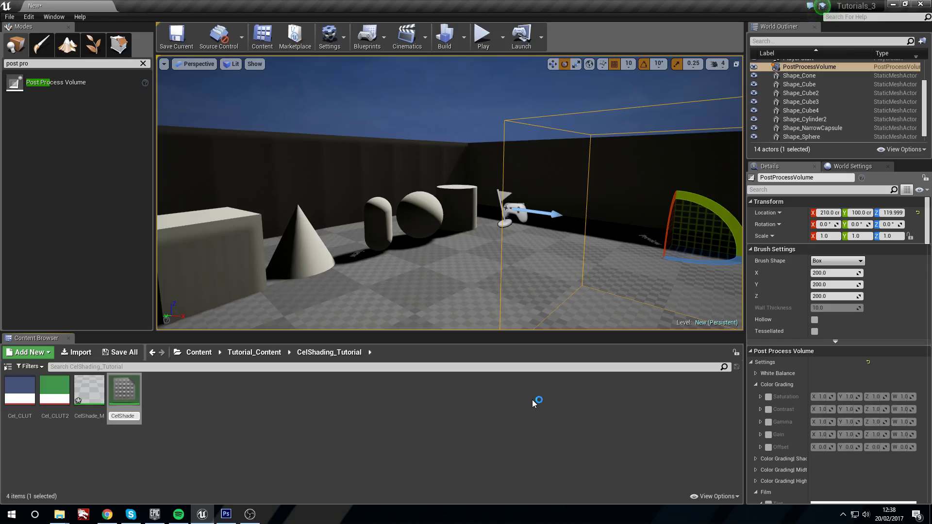
type("2_M")
key("Return")
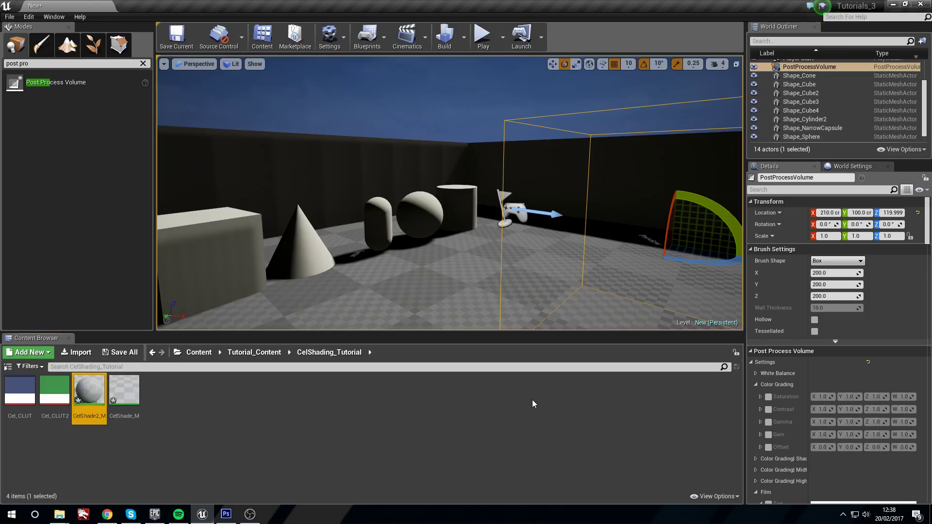
double_click(92, 390)
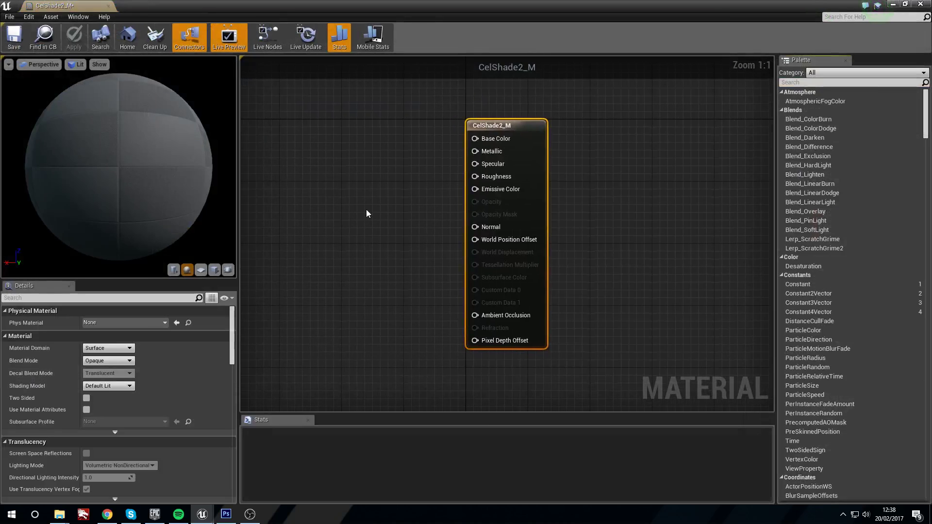
- Set the material's domain to Post Process and its blendable location to Before Translucency
right_click_drag(366, 212, 451, 234)
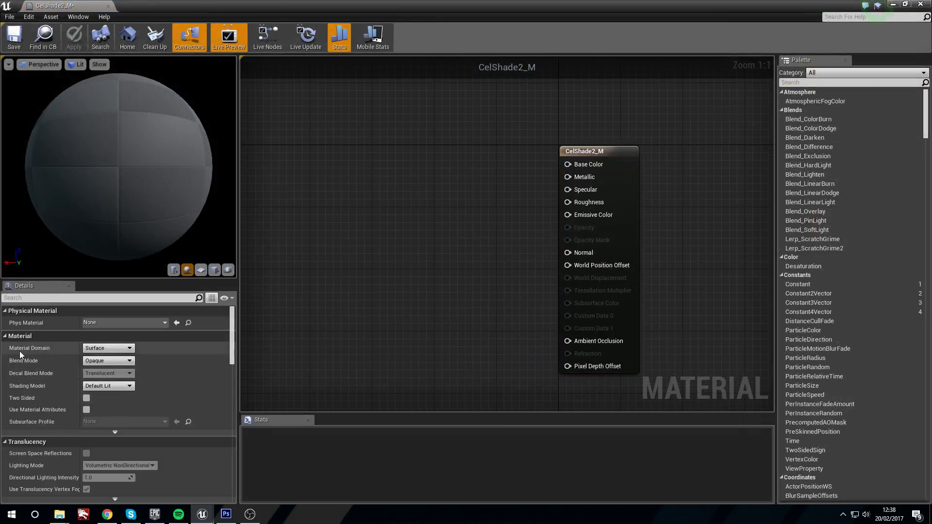
left_click(103, 349)
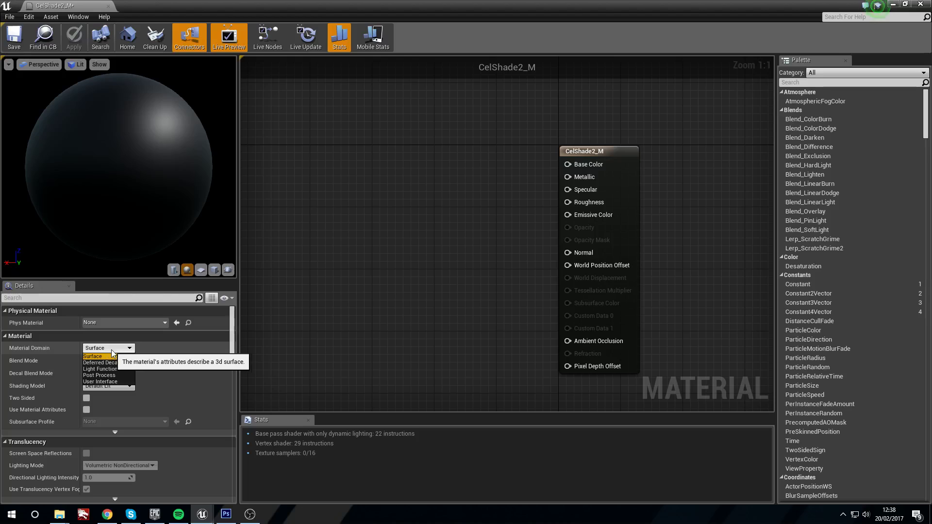
left_click(119, 377)
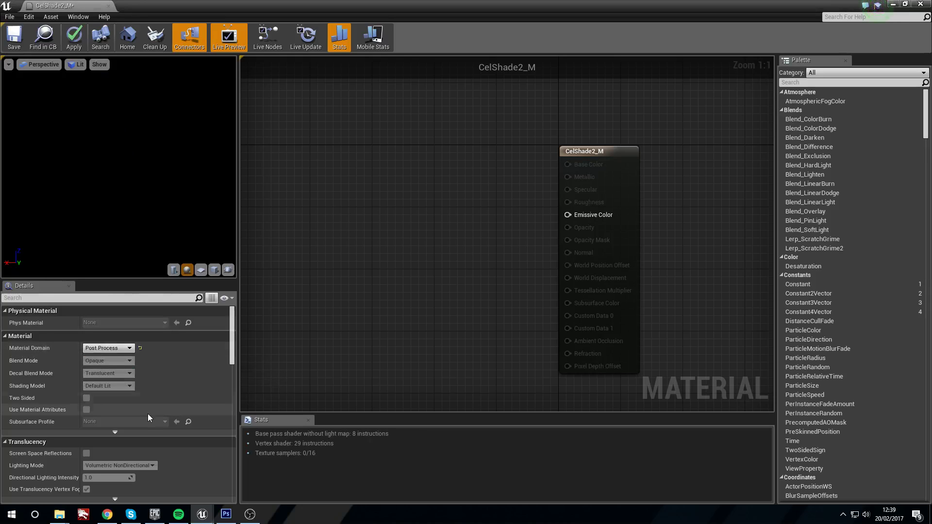
scroll(178, 385, "down", 5)
scroll(179, 387, "down", 5)
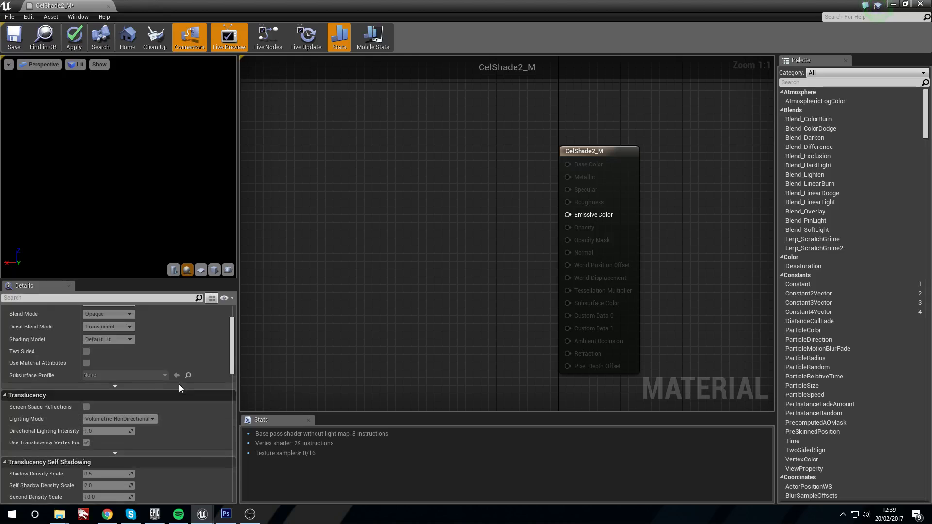
scroll(179, 384, "down", 8)
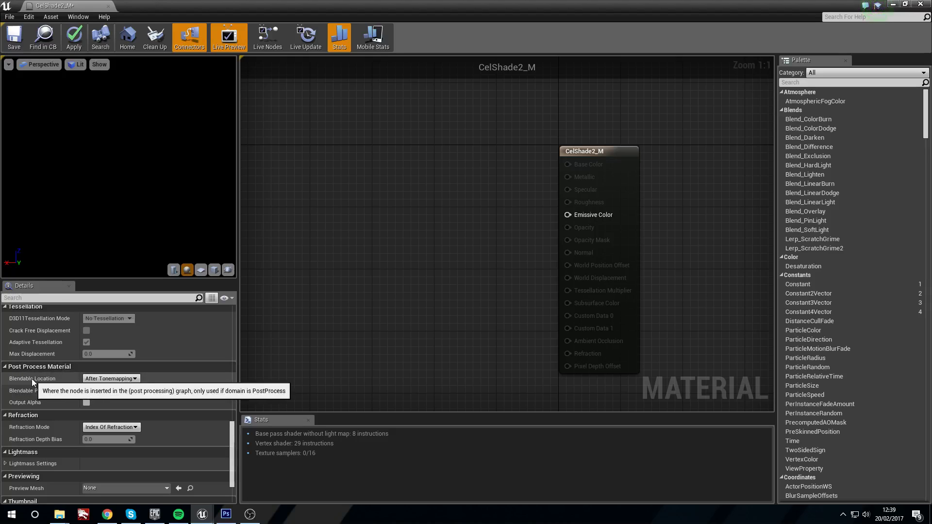
left_click(135, 379)
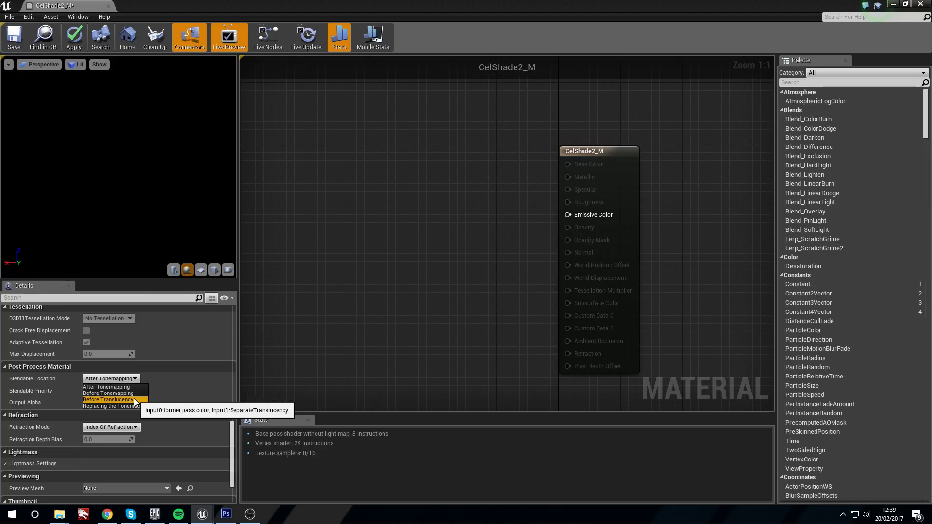
left_click(134, 400)
- Add a SceneTexture node to the material graph and duplicate it directly below the first
right_click_drag(358, 169, 480, 165)
right_click_drag(407, 186, 414, 196)
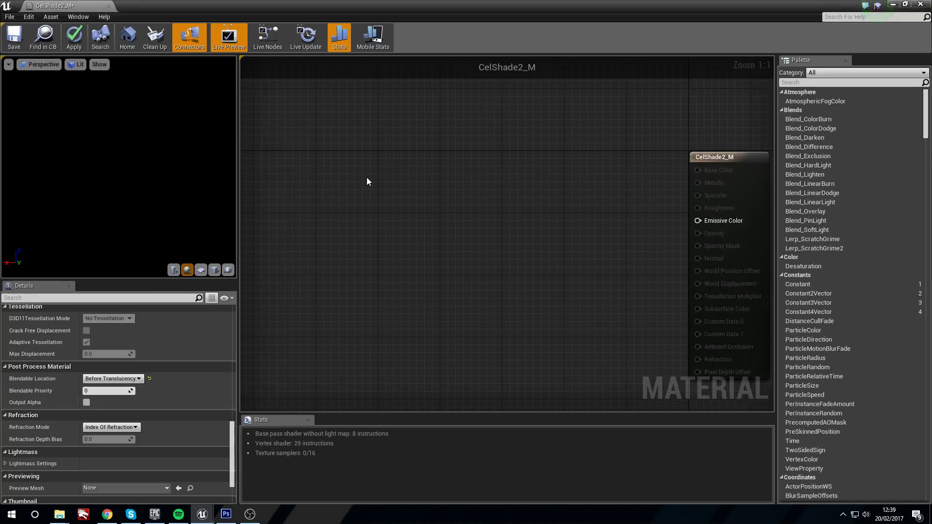
right_click(367, 182)
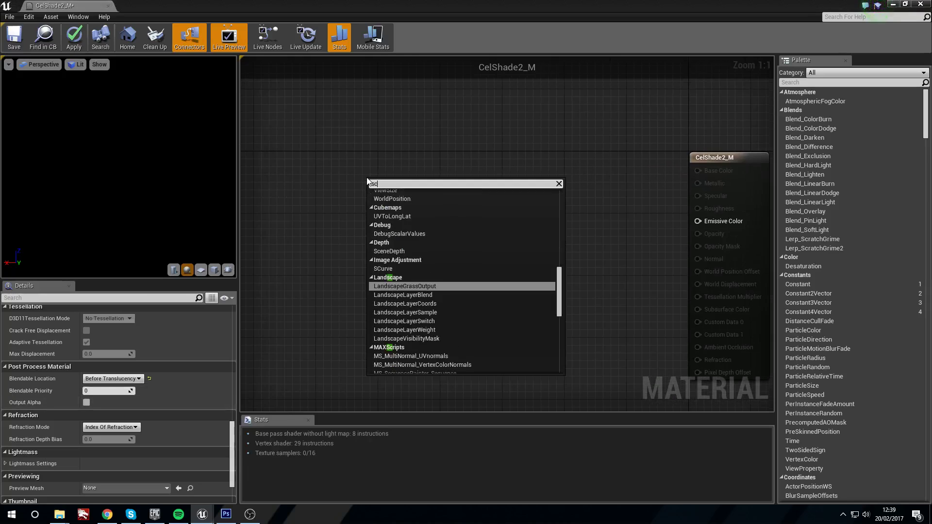
type("en")
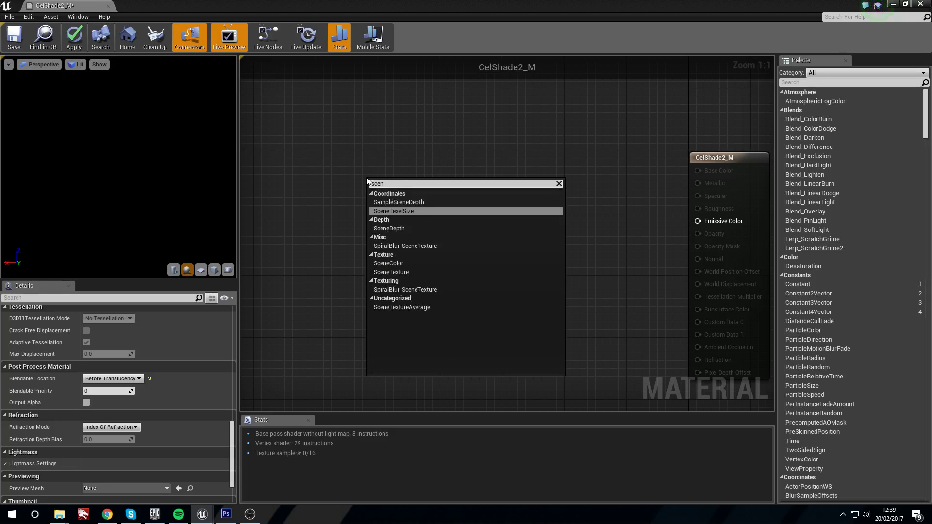
key("Down")
key("Down")
key("Down")
key("Down")
key("Return")
left_click_drag(366, 179, 301, 171)
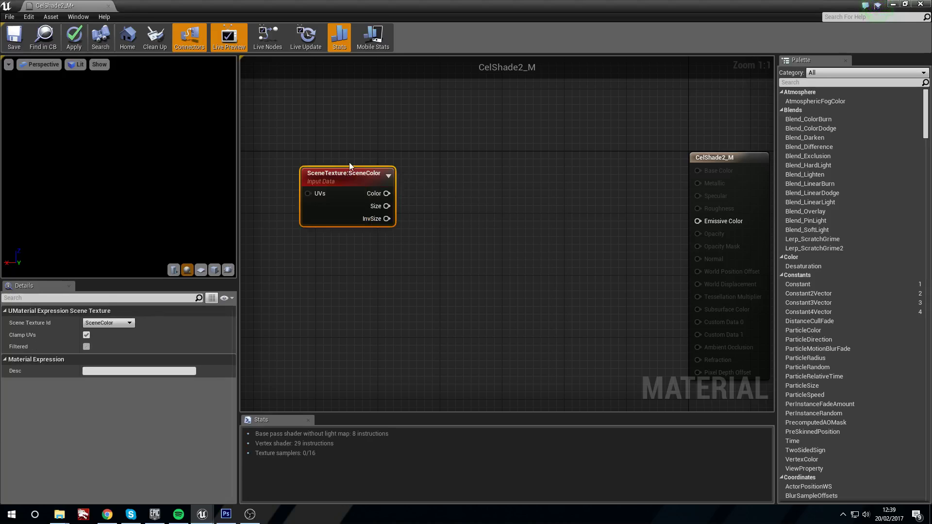
key("ctrl+w")
left_click_drag(376, 260, 337, 254)
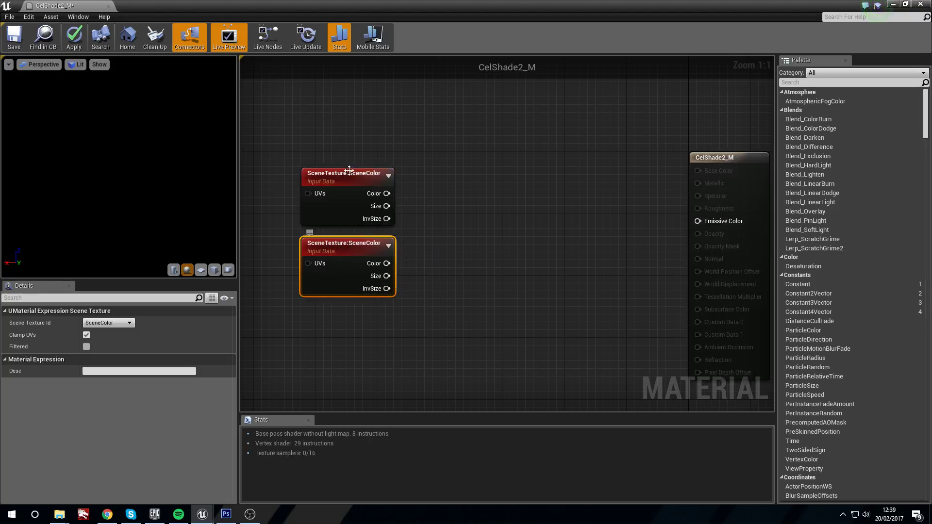
- Set the upper SceneTexture node's texture ID to PostProcessInput0 and the lower one's to DiffuseColor
left_click(347, 173)
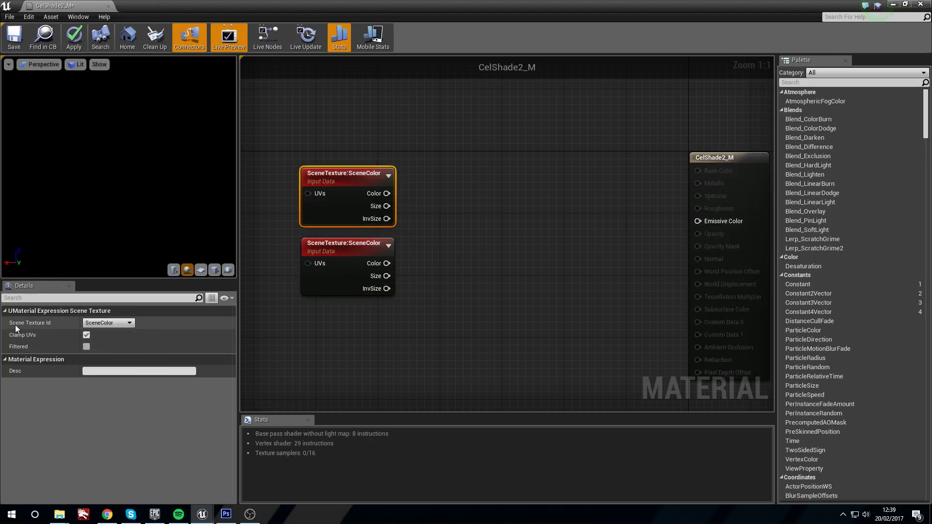
left_click(109, 323)
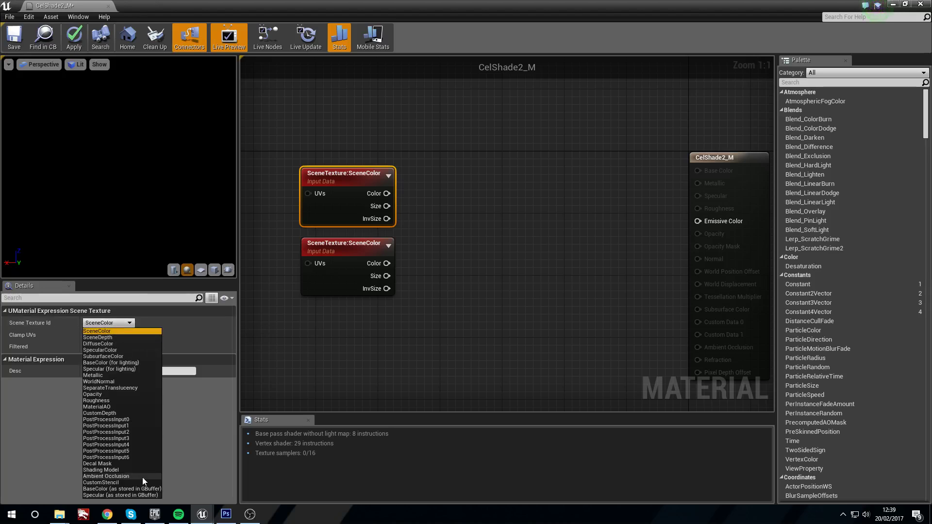
left_click(129, 420)
left_click(342, 244)
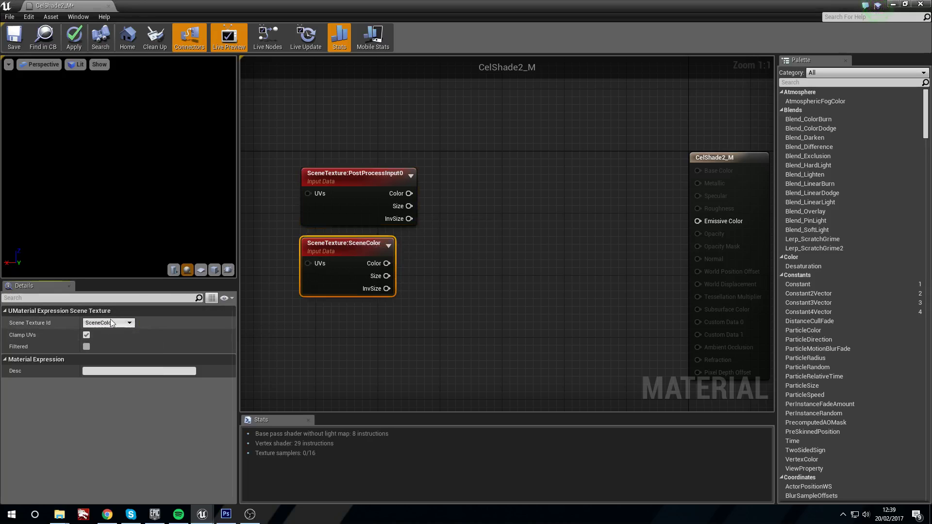
left_click(107, 325)
left_click(129, 344)
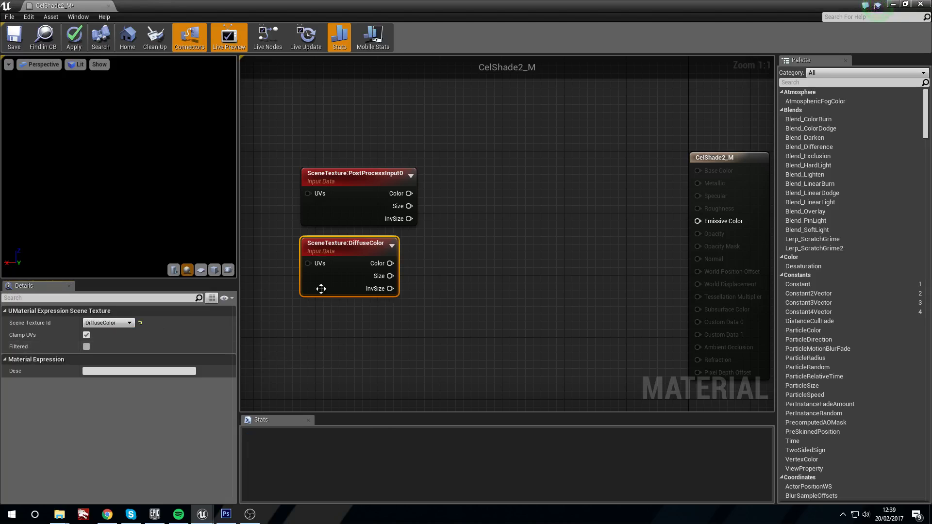
- Add a Divide node and connect the PostProcessInput0 colour to input A and the DiffuseColor colour to input B
right_click_drag(329, 300, 451, 304)
left_click_drag(316, 144, 309, 258)
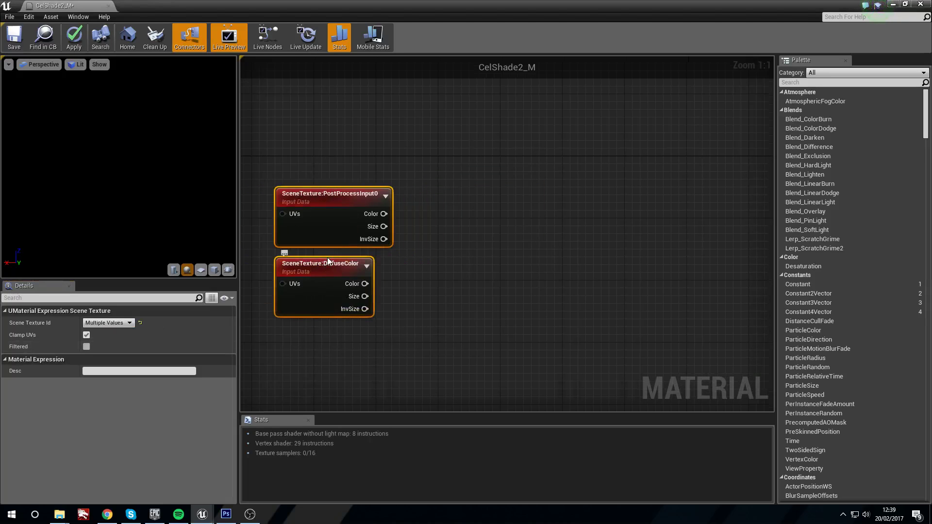
left_click(449, 250)
key("d")
left_click(432, 237)
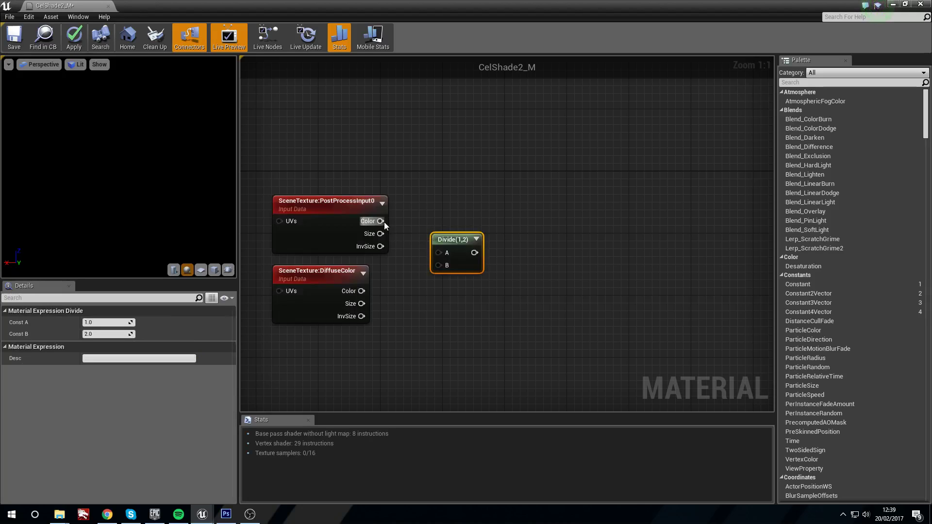
left_click_drag(360, 291, 347, 272)
left_click(505, 293)
- Add a Clamp node beside the Divide node and feed the Divide result into it
right_click_drag(506, 293, 430, 277)
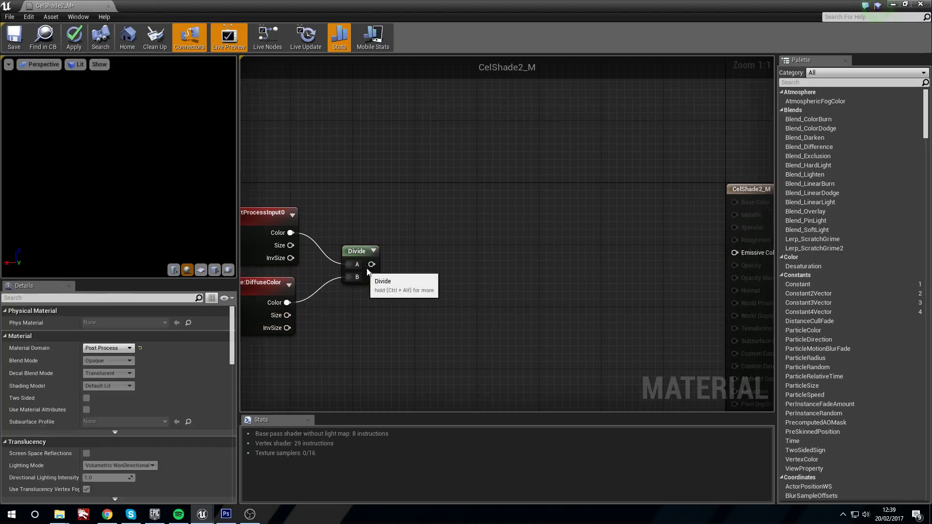
right_click_drag(367, 271, 353, 280)
right_click(389, 275)
type("clamp")
key("Return")
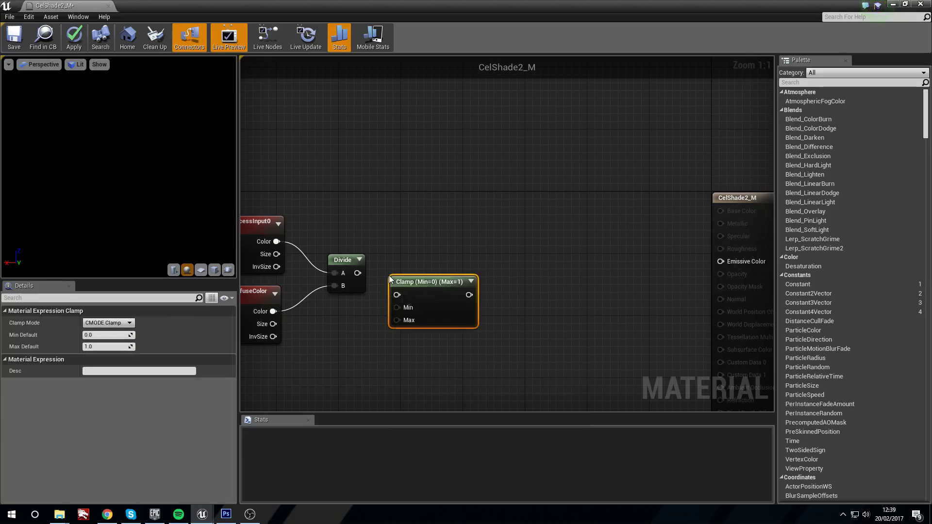
left_click_drag(357, 274, 405, 307)
left_click_drag(448, 285, 437, 264)
- Add a ComponentMask node fed by the Clamp output, keep only its R channel, and line it up beside the Clamp
right_click_drag(483, 272, 461, 276)
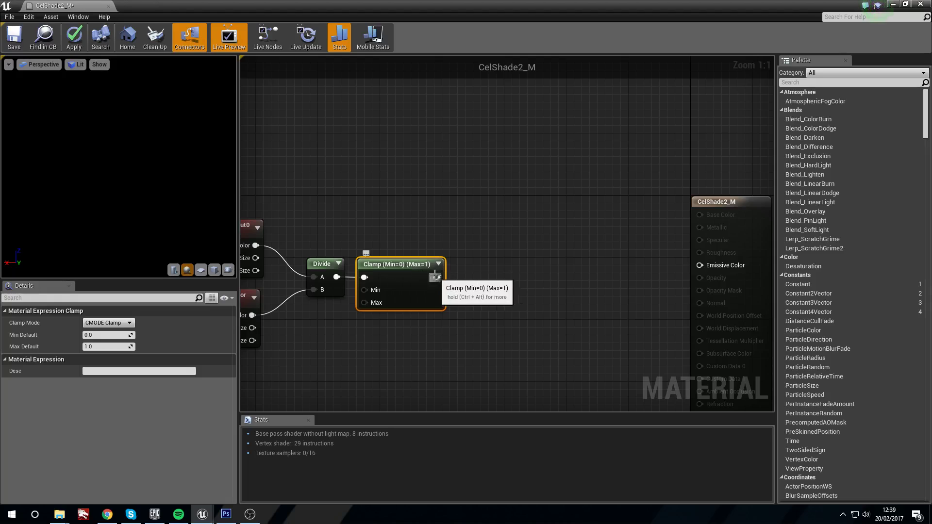
left_click_drag(469, 293, 462, 271)
type("comp")
key("Return")
left_click(87, 334)
right_click_drag(575, 365, 491, 361)
left_click_drag(660, 194, 692, 196)
left_click(450, 274)
left_click_drag(387, 269, 394, 263)
left_click(434, 189)
- Bring the Cel_CLUT2 texture into the material graph as a Texture Sample and connect the mask output to its UVs
left_click_drag(461, 3, 467, 110)
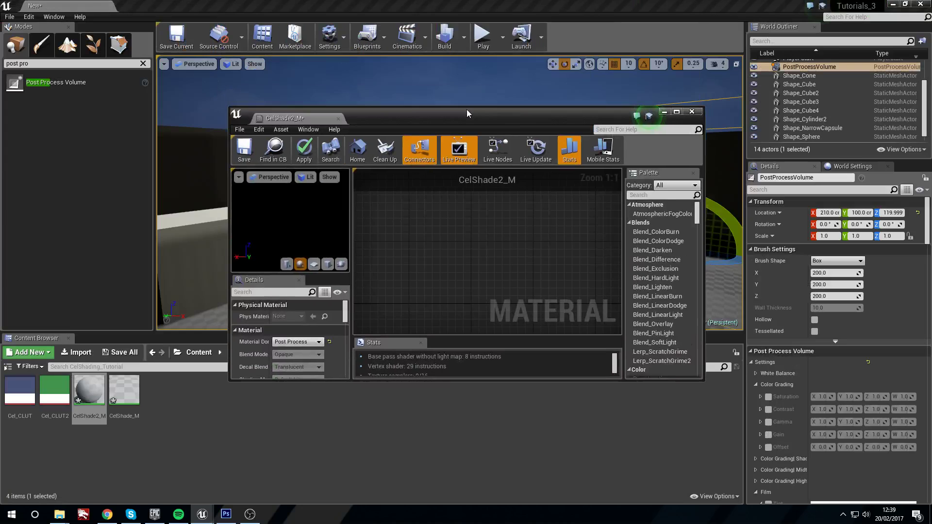
left_click_drag(58, 393, 516, 278)
double_click(553, 116)
left_click_drag(485, 184, 523, 259)
left_click(514, 238)
left_click_drag(475, 289, 526, 268)
left_click(524, 235)
- Connect the Texture Sample's RGB output to the material's Emissive Color and apply the material
right_click_drag(525, 236, 462, 208)
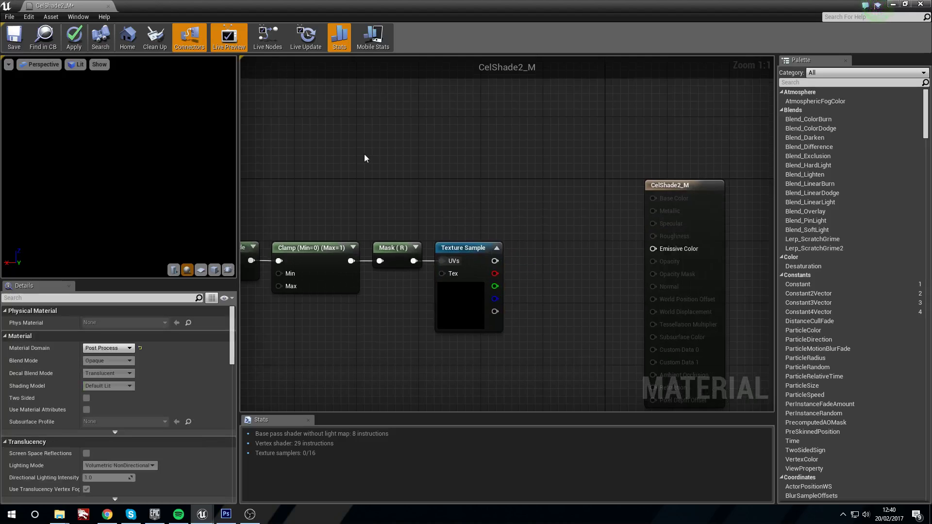
right_click_drag(365, 159, 362, 120)
left_click_drag(486, 223, 653, 212)
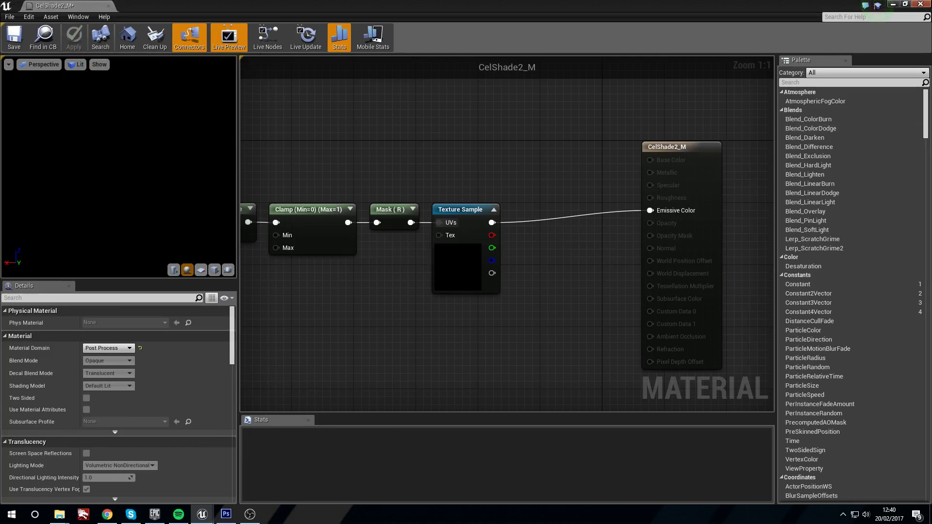
- Return to the level, filter the PostProcessVolume's properties by "blen", and add an element to its Blendables array
left_click(892, 4)
right_click_drag(418, 216, 426, 113)
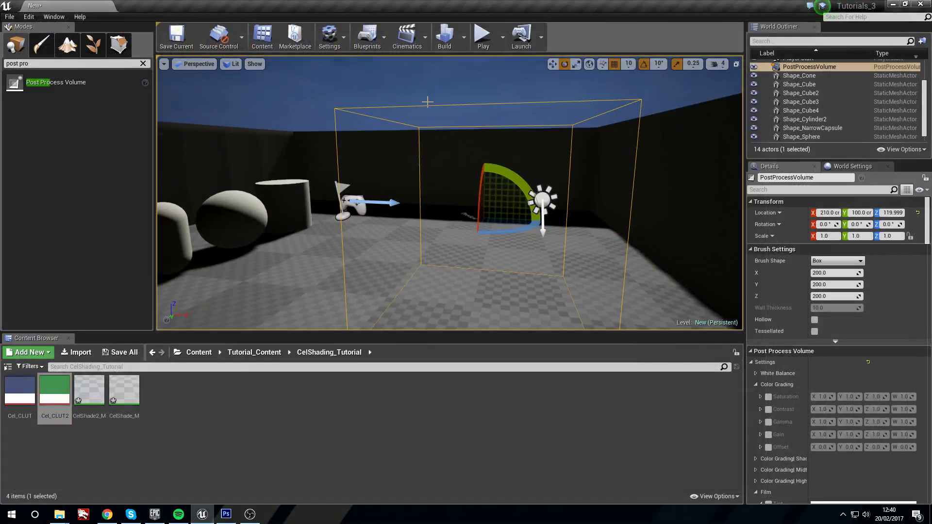
left_click(806, 188)
type("blen")
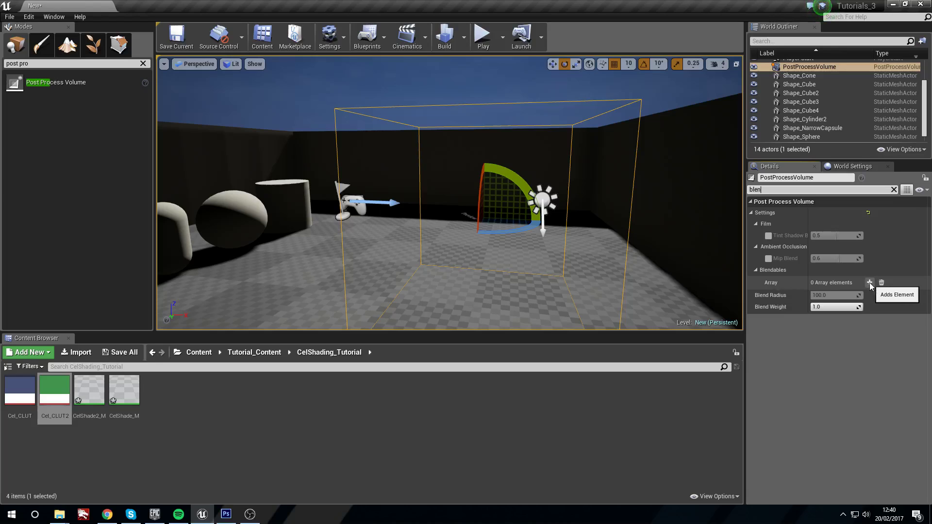
left_click(870, 284)
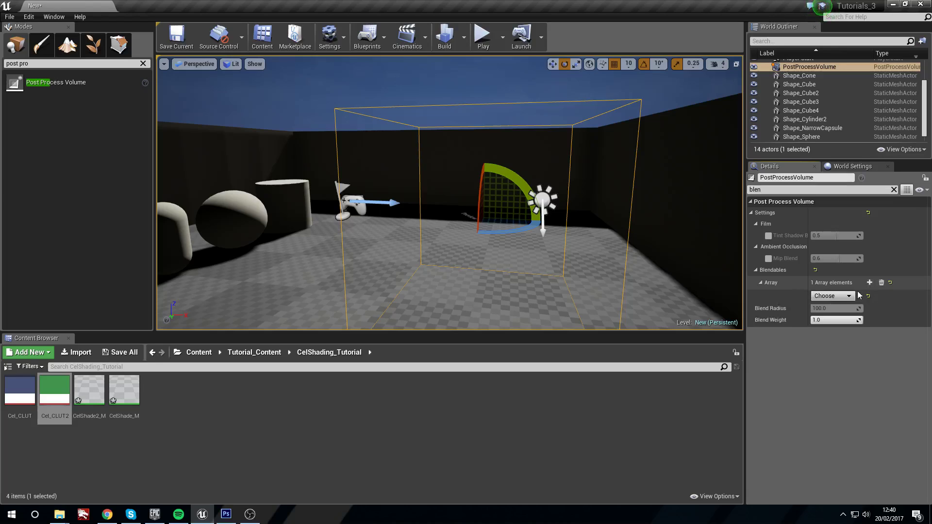
- Make the PostProcessVolume's Blendables element an asset reference and assign the CelShade2_M material to it
left_click(850, 296)
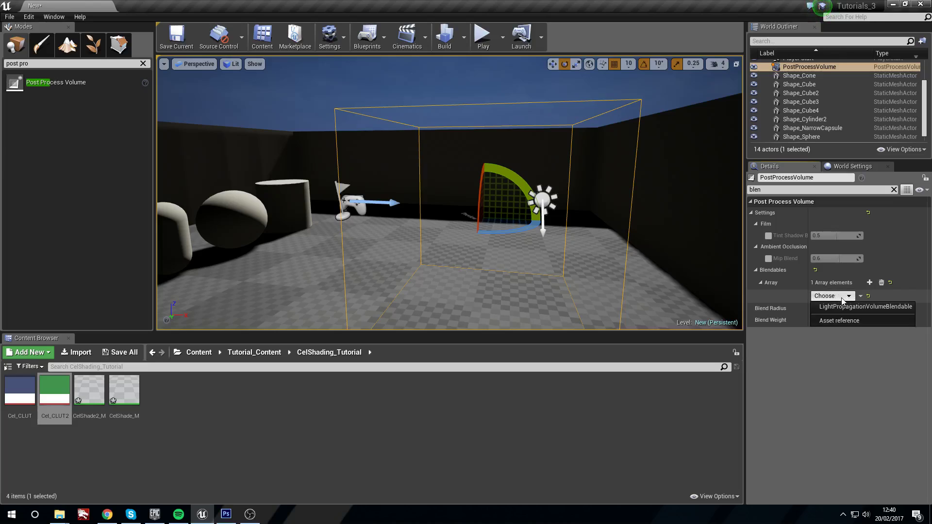
left_click(840, 321)
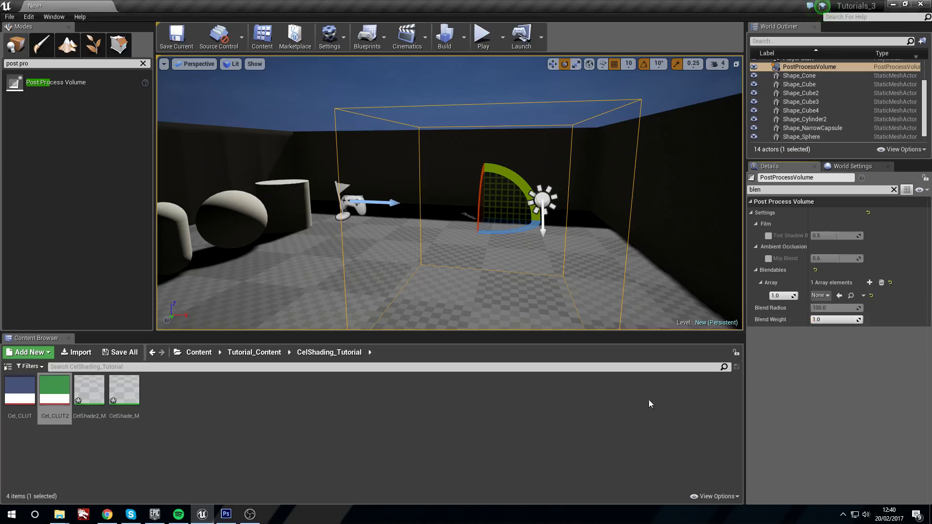
left_click_drag(90, 405, 147, 417)
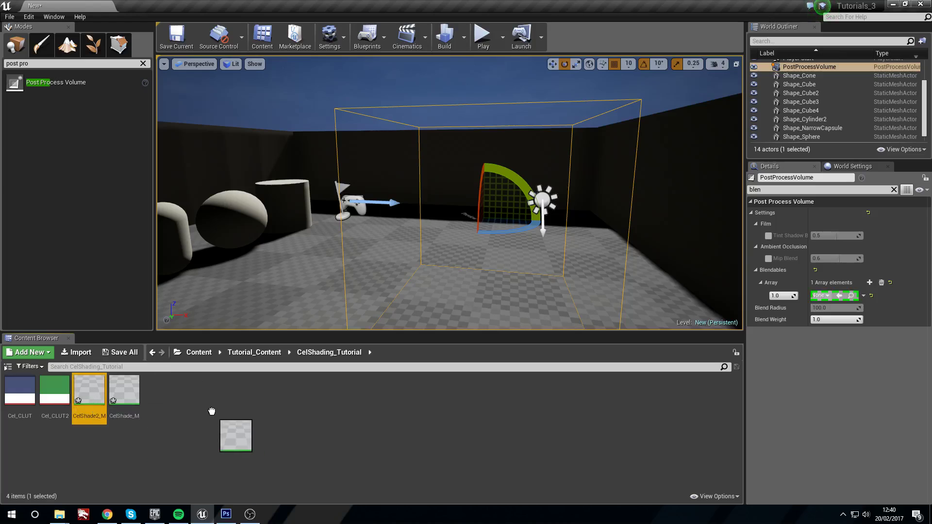
left_click_drag(270, 452, 829, 299)
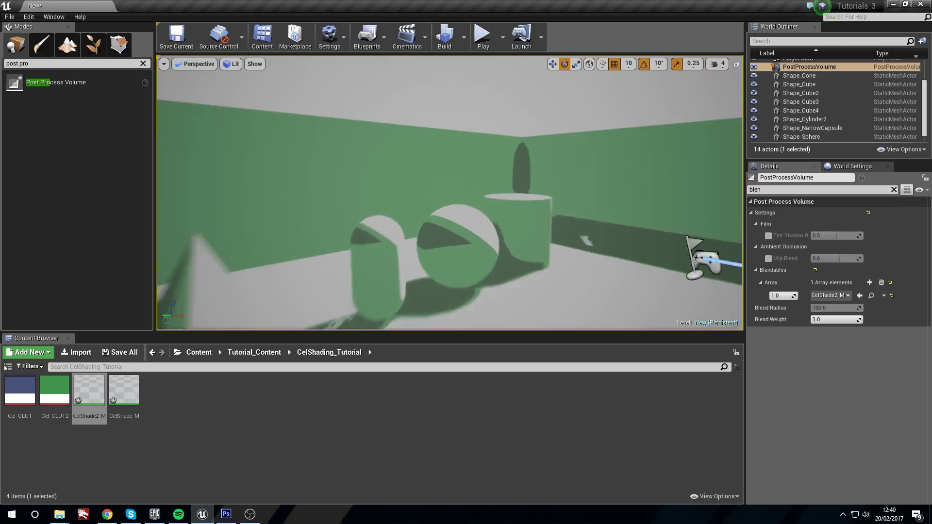
mouse_move(449, 193)
right_mouse_down()
mouse_move(358, 193)
mouse_move(420, 193)
mouse_move(382, 208)
mouse_move(454, 200)
mouse_move(422, 312)
mouse_move(396, 270)
mouse_move(476, 275)
mouse_move(507, 291)
mouse_move(473, 300)
mouse_move(502, 305)
right_mouse_up()
right_click_drag(479, 272, 480, 271)
- Open CelShade2_M and add a ComponentMask fed by the SceneTexture:DiffuseColor node's Color output, with R, G and B enabled
double_click(89, 391)
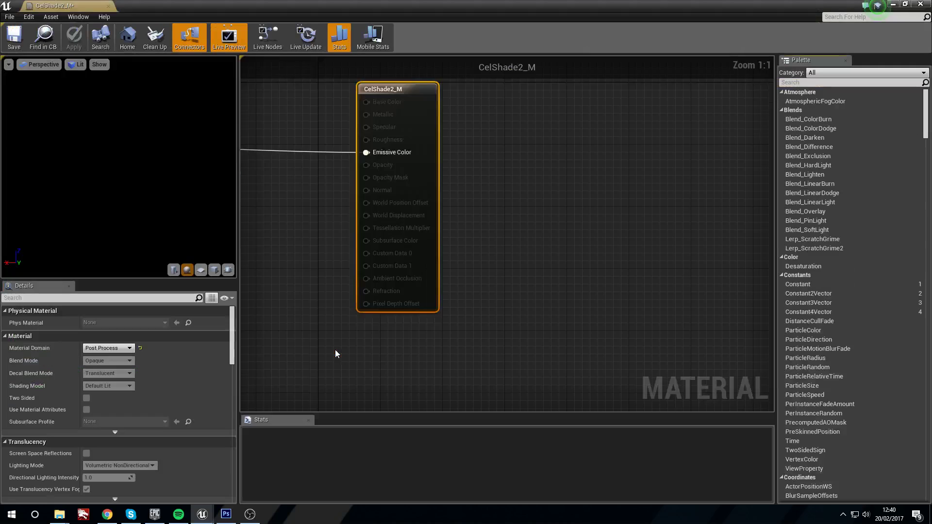
right_click_drag(387, 320, 445, 325)
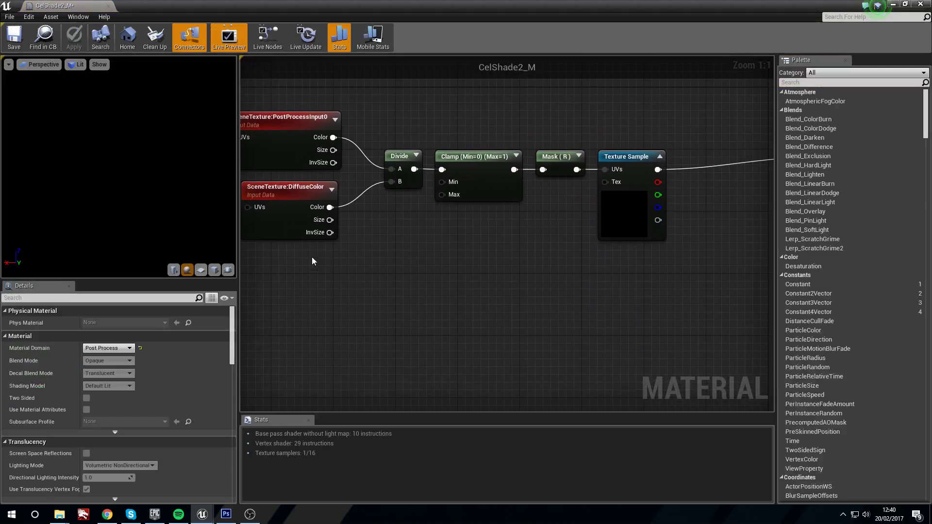
mouse_move(282, 194)
left_mouse_down()
mouse_move(417, 302)
mouse_move(269, 197)
left_mouse_up()
right_click_drag(398, 219, 426, 229)
left_click(417, 251)
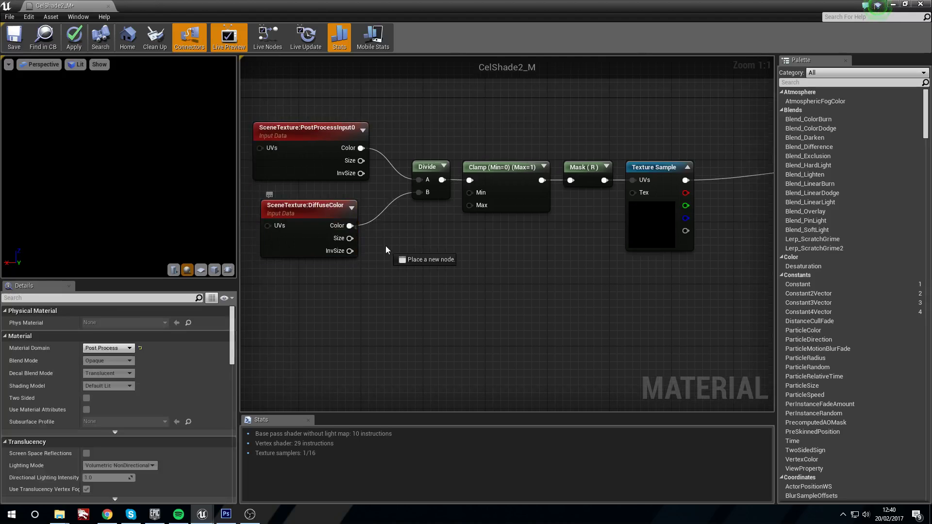
left_click_drag(350, 225, 526, 284)
type("mask")
key("Return")
left_click(87, 346)
right_click_drag(482, 350, 388, 353)
right_click_drag(555, 295, 514, 300)
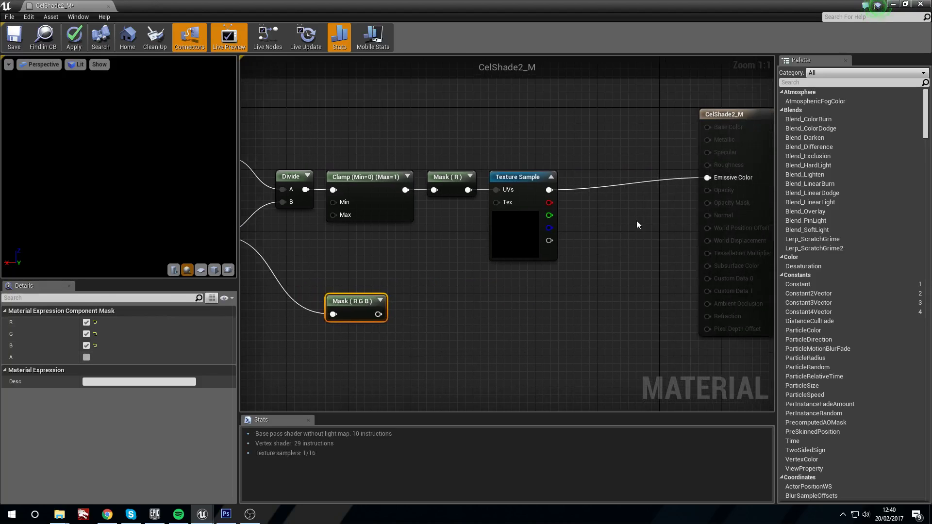
- Add a Multiply node with the Texture Sample's RGB output in A and the RGB mask output in B
key("m")
left_click(622, 212)
left_click_drag(549, 190, 629, 229)
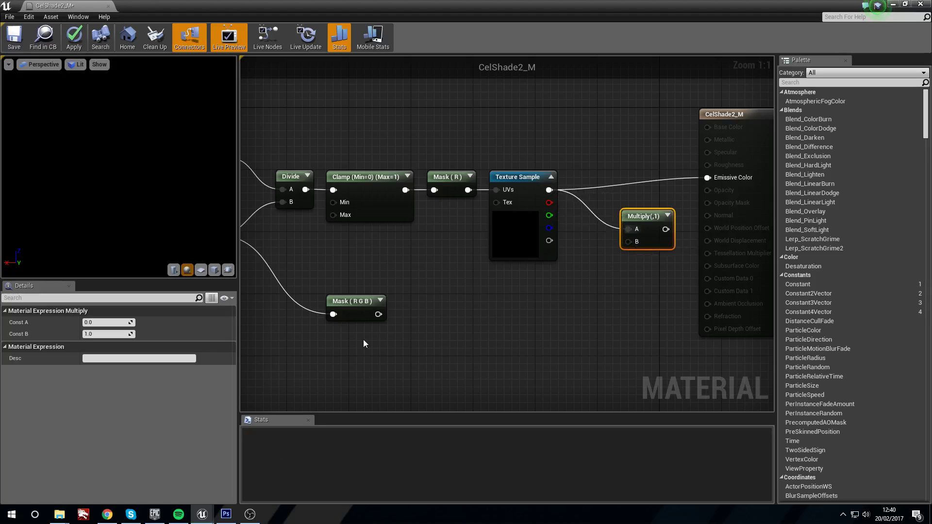
left_click_drag(378, 314, 637, 242)
right_click_drag(638, 242, 624, 258)
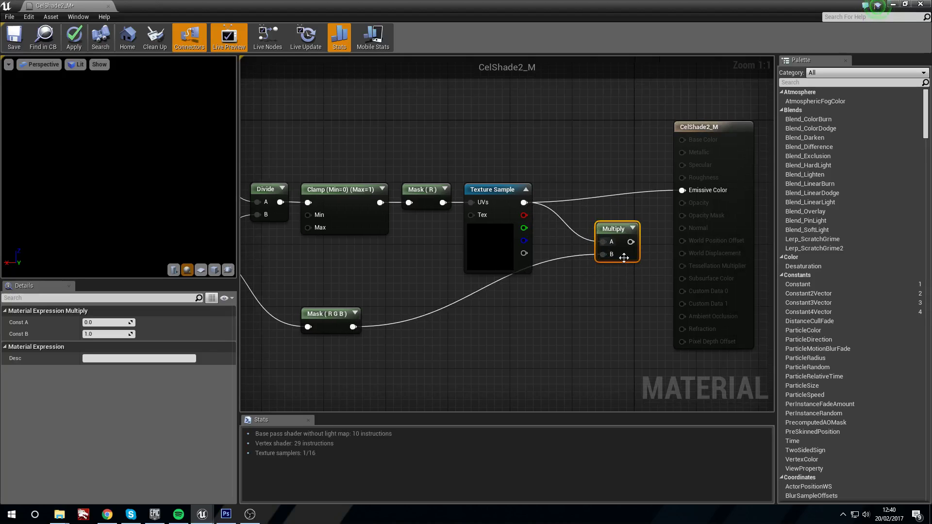
- Connect the Multiply output to the material's Emissive Color, tidy the node's position, apply the material and return to the level
left_click_drag(631, 242, 682, 189)
left_click_drag(613, 228, 598, 214)
left_click(543, 153)
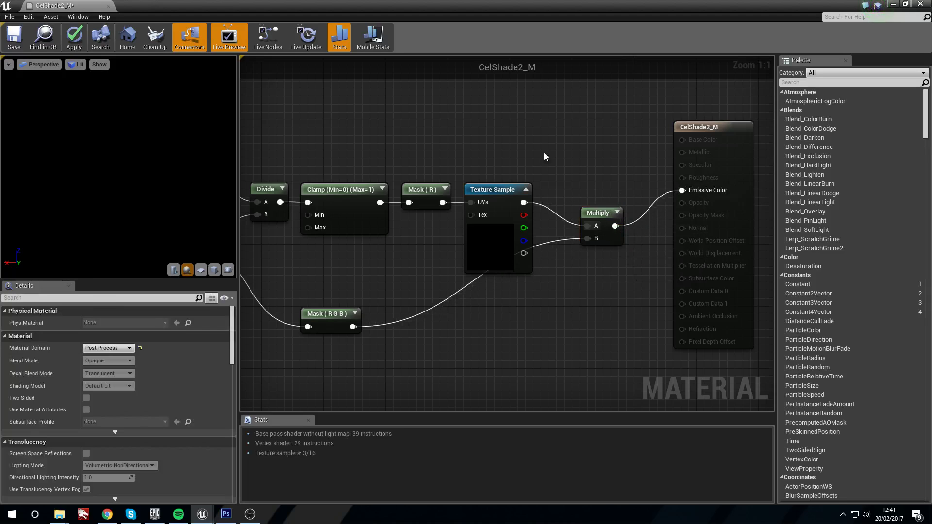
left_click(86, 49)
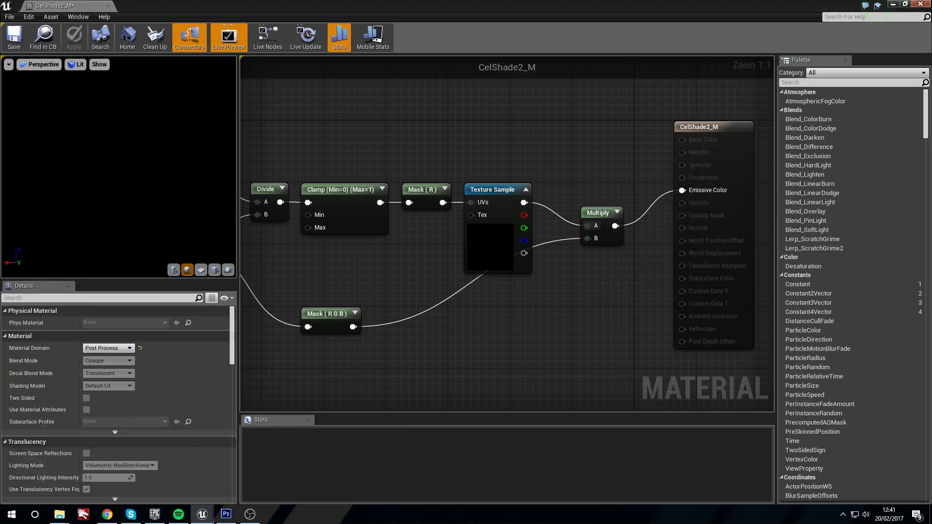
left_click(925, 4)
- Select the directional Light Source in the level and rotate it about its vertical axis by about -40 degrees
key("w")
right_click_drag(577, 186, 554, 260)
key("d")
key("w")
key("d")
key("s")
key("s")
key("s")
left_click(660, 302)
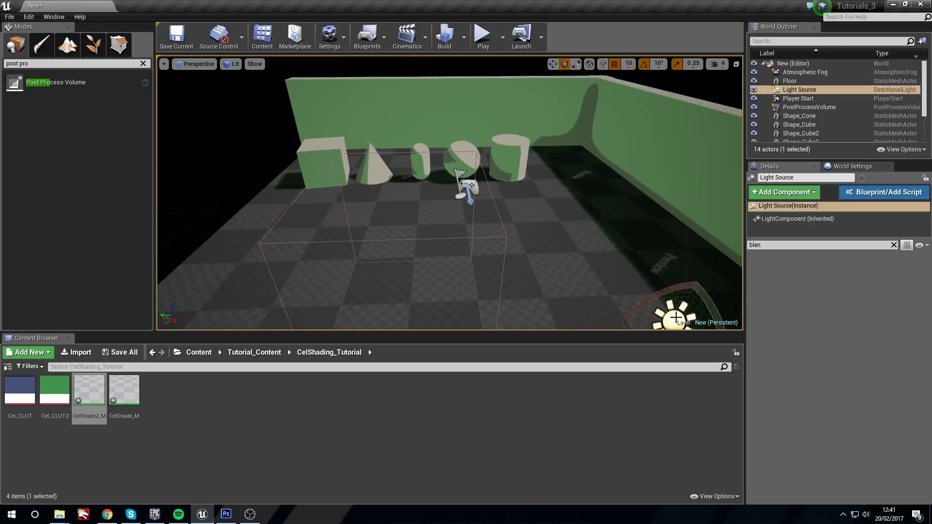
key("f")
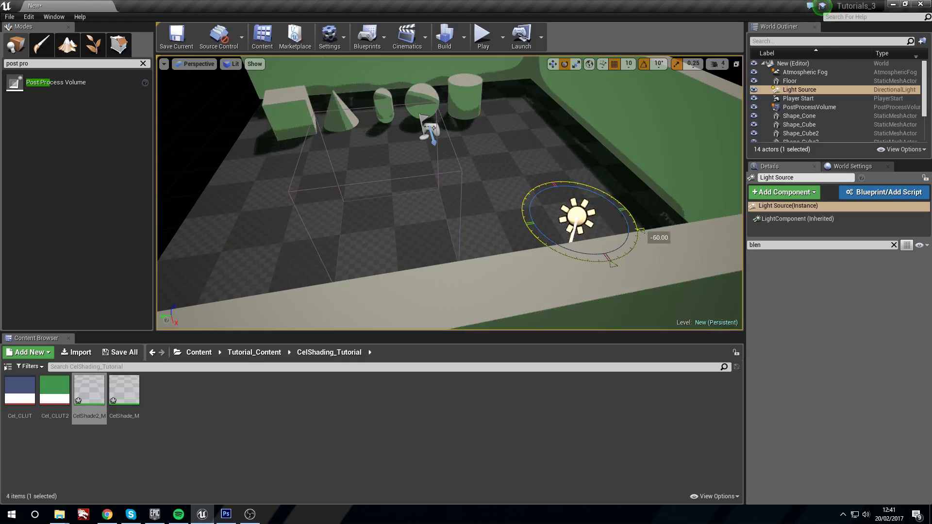
left_click_drag(519, 210, 553, 254)
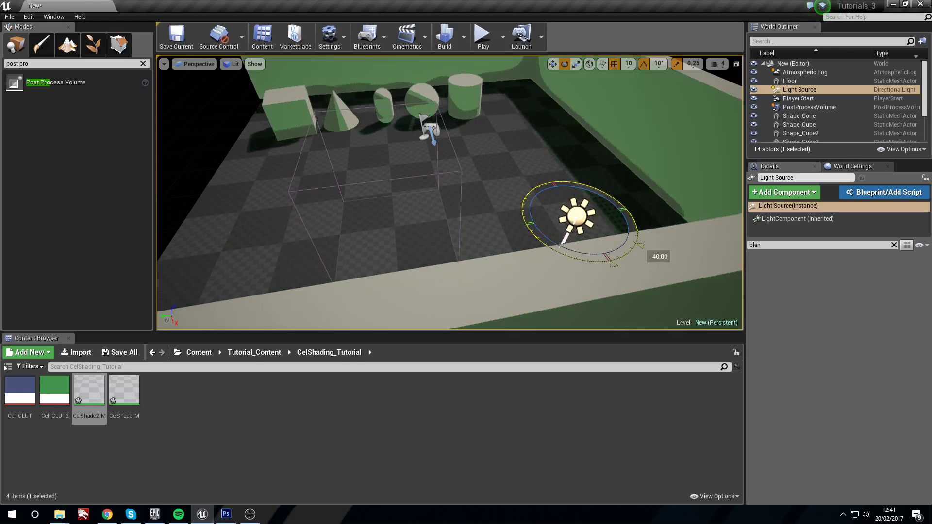
left_click_drag(640, 232, 636, 252)
- Examine up close how the light and cel shading fall on the cone, capsule, sphere and cylinder
mouse_move(631, 257)
right_mouse_down()
mouse_move(602, 243)
mouse_move(645, 243)
mouse_move(641, 199)
mouse_move(549, 209)
mouse_move(573, 185)
right_mouse_up()
key("w")
key("w")
right_click_drag(587, 219, 483, 193)
key("w")
key("w")
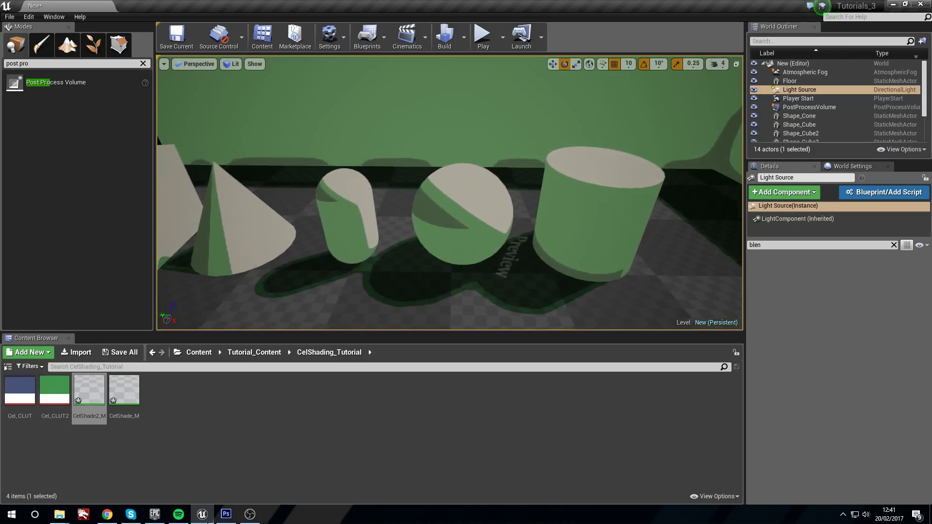
- Switch to Photoshop and extend the dark band of Cel_CLUT2.tga by filling a selection near its upper end with the sampled dark green
left_click(225, 515)
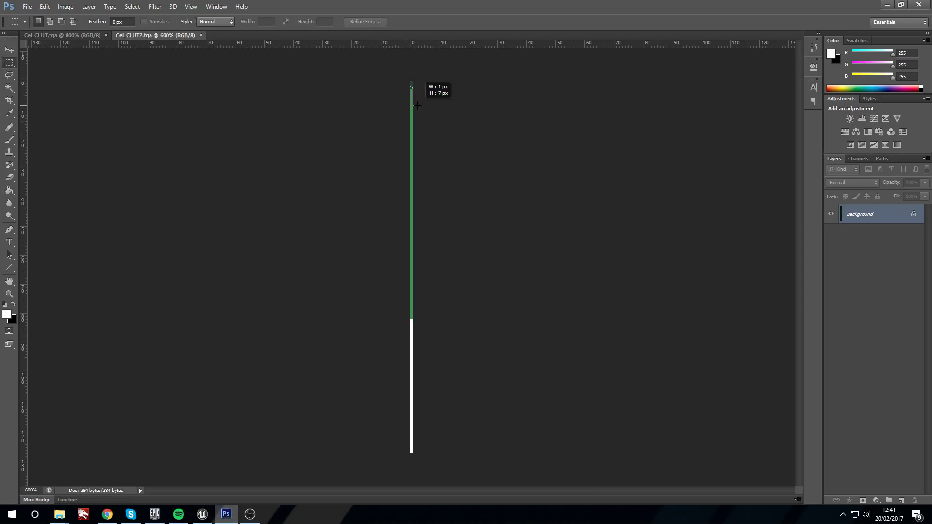
left_click(8, 314)
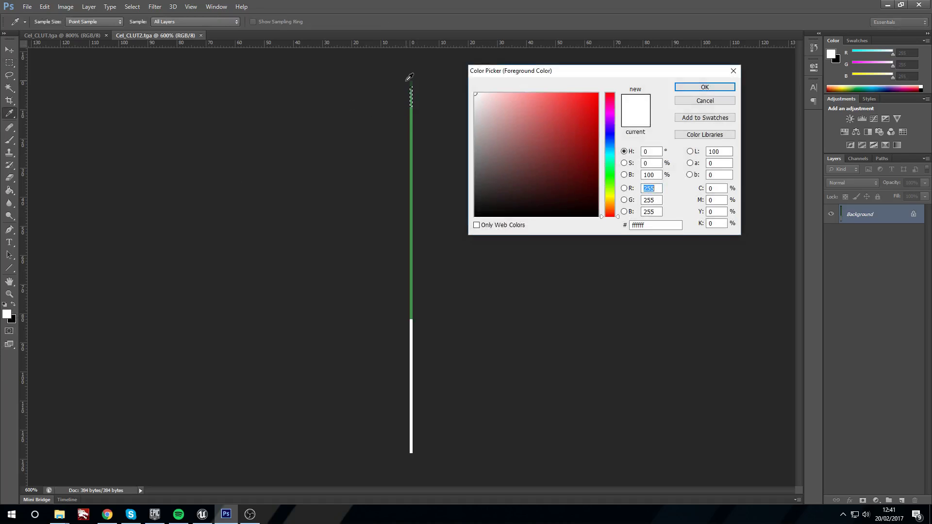
left_click(411, 82)
left_click(707, 88)
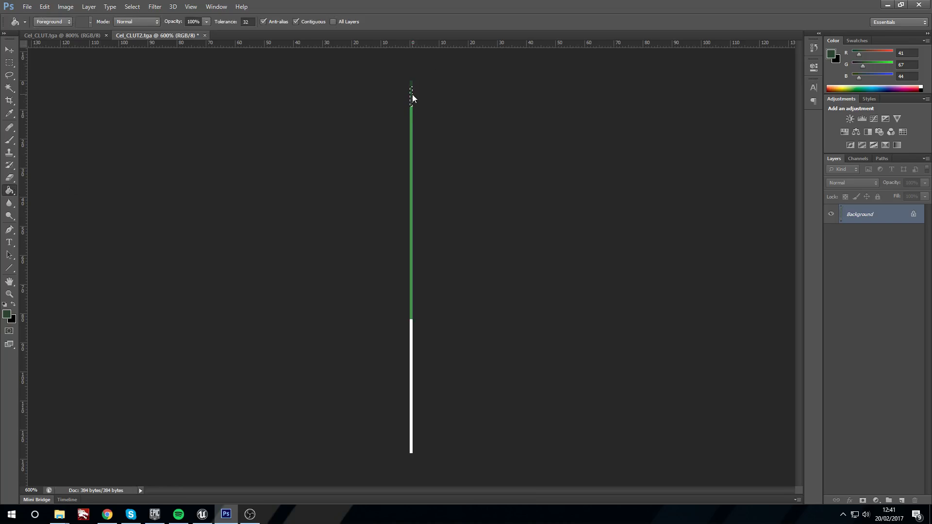
- Save the edited Cel_CLUT2.tga and switch back to Unreal so the changed texture can be reimported
left_click(27, 7)
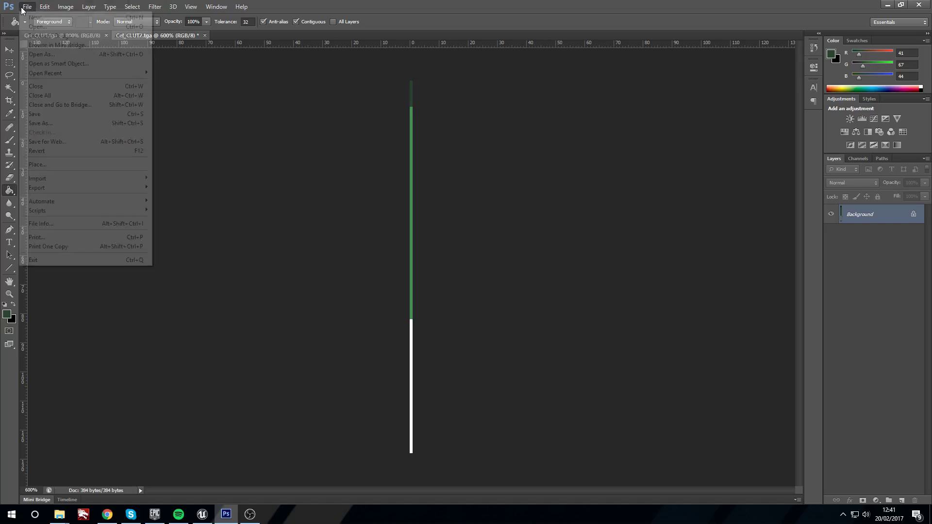
left_click(63, 115)
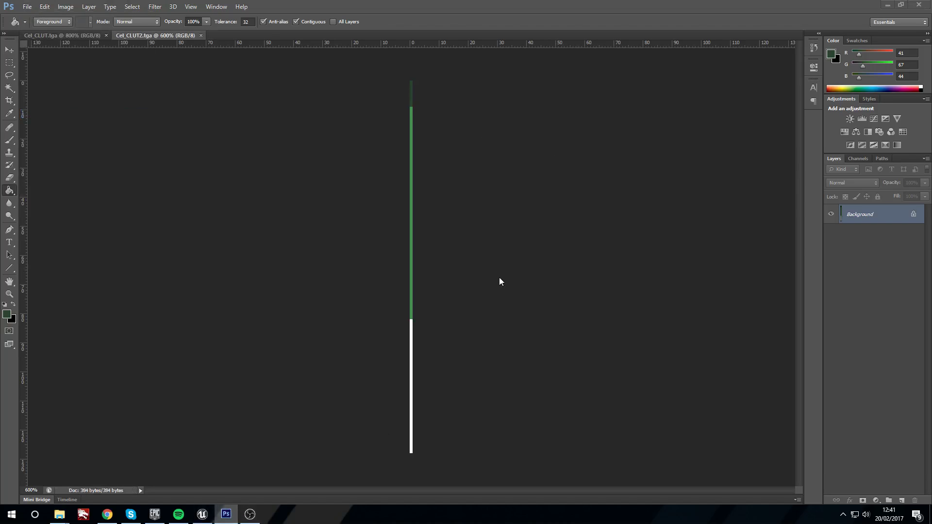
key("alt+Tab")
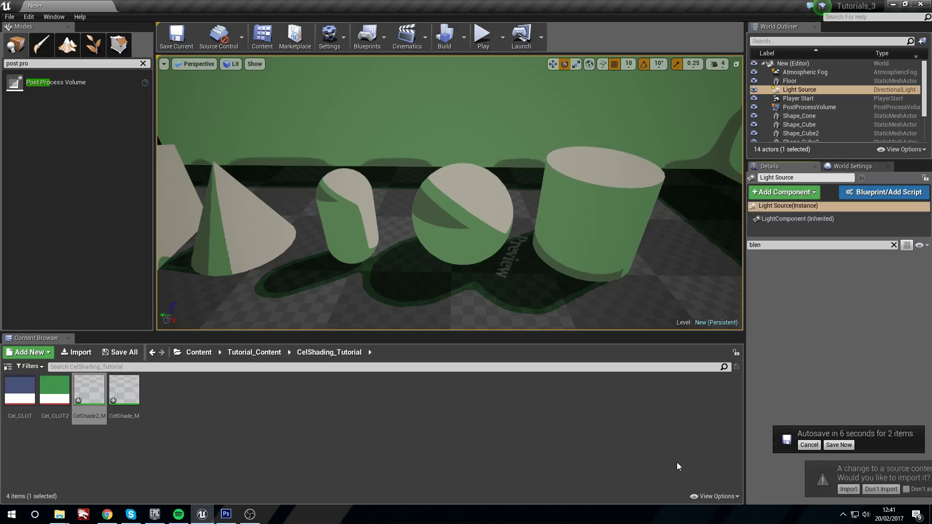
- Examine the banded shading on the cone, capsule, sphere and cylinder from near and far
right_click_drag(450, 204, 486, 218)
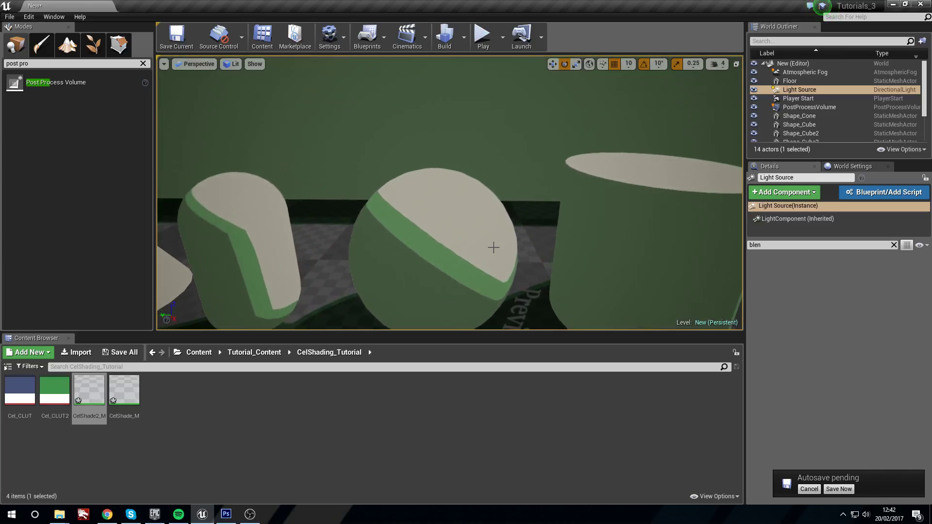
right_click_drag(430, 229, 429, 228)
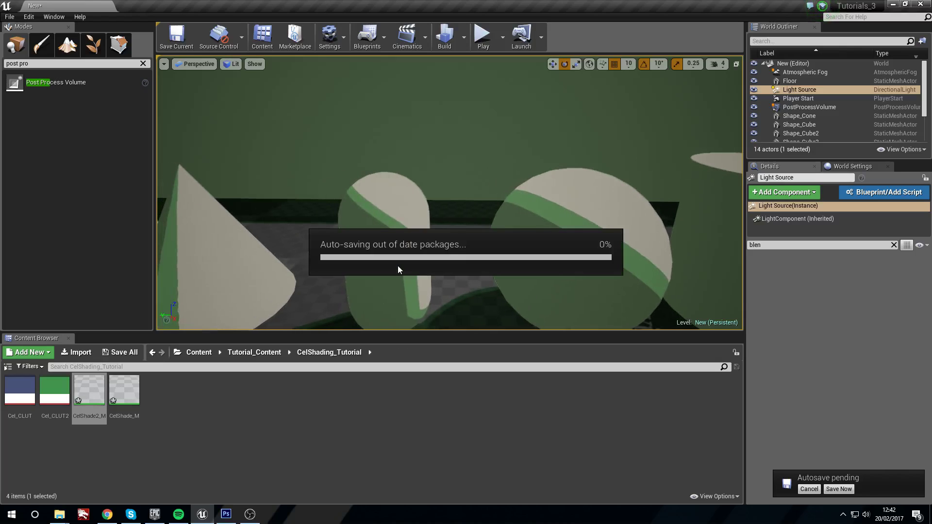
right_click_drag(416, 286, 416, 286)
scroll(437, 245, "up", 6)
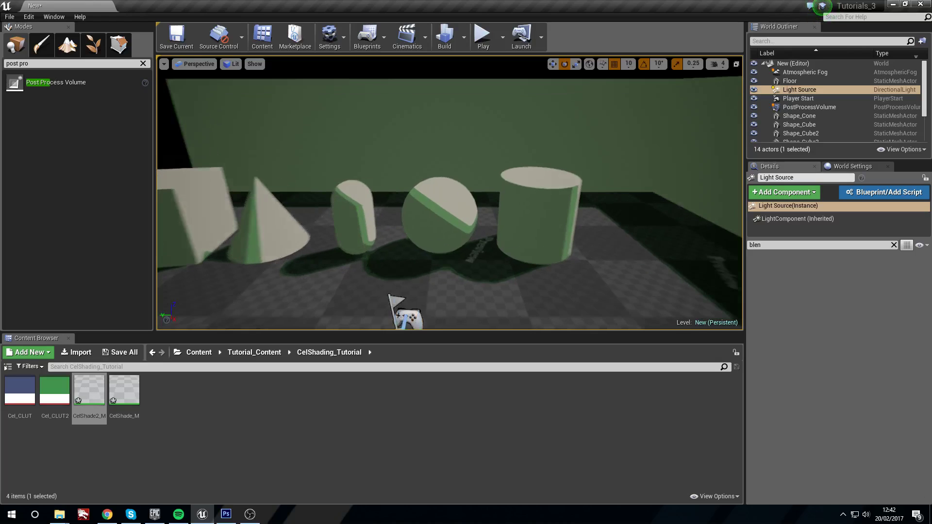
right_click_drag(436, 239, 436, 239)
right_click_drag(517, 209, 517, 209)
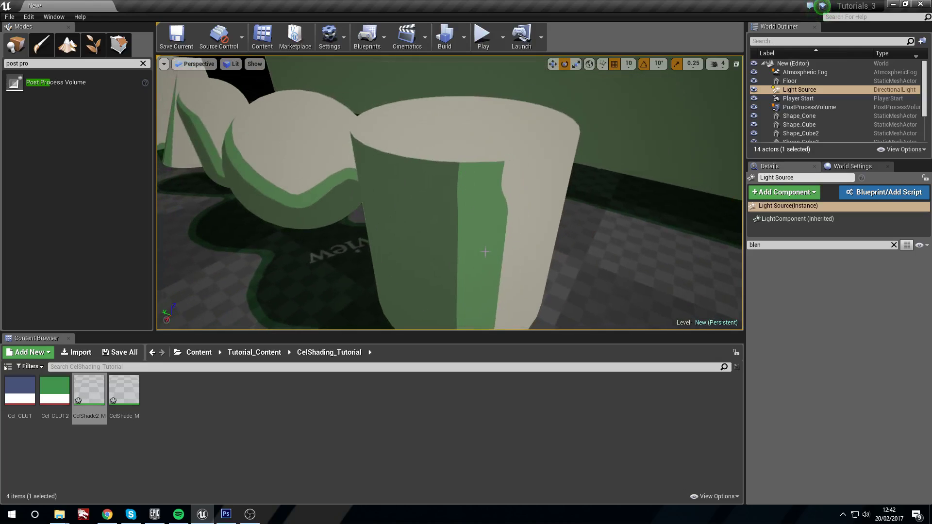
scroll(489, 242, "down", 5)
right_click_drag(441, 193, 441, 194)
- Select the PostProcessVolume in the level and replace its Blendables material with CelShade_M
left_click_drag(471, 338, 417, 184)
left_click(415, 190)
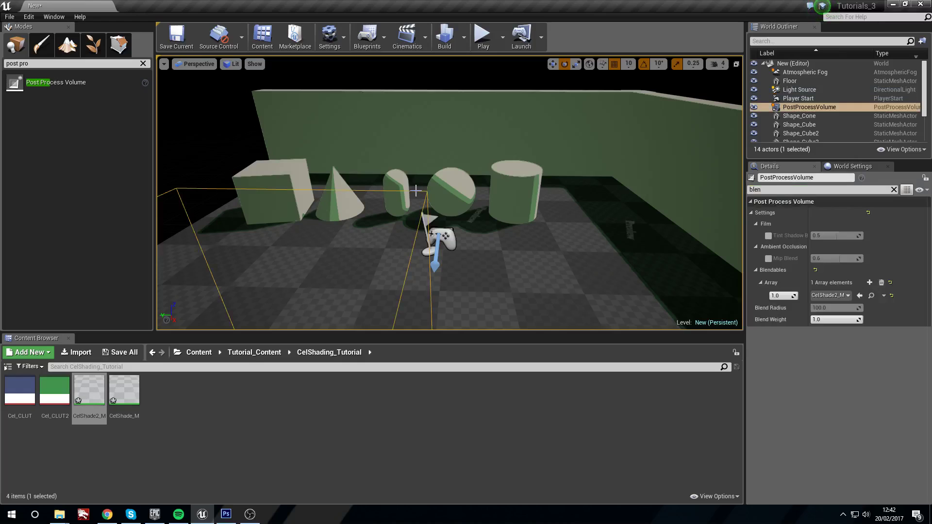
left_click(125, 388)
left_click_drag(124, 389, 843, 296)
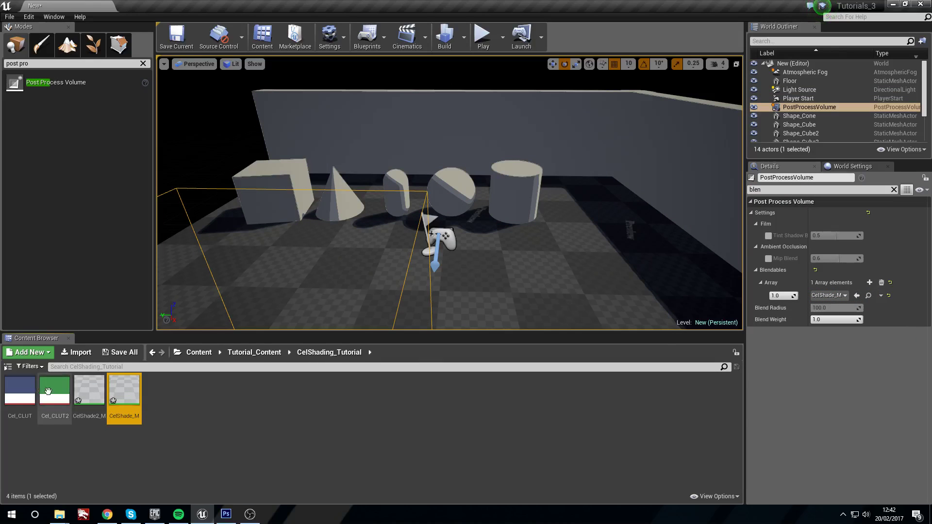
- Switch to Photoshop and colorize the Cel_CLUT2 strip with a Hue/Saturation adjustment of hue 0, saturation 32 and lightness +2
left_click(226, 514)
left_click(27, 7)
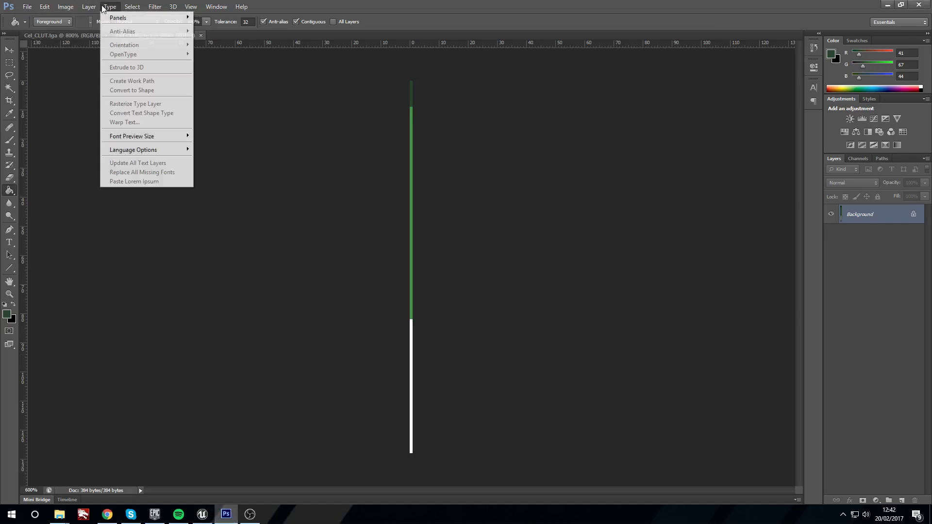
mouse_move(66, 7)
mouse_move(80, 31)
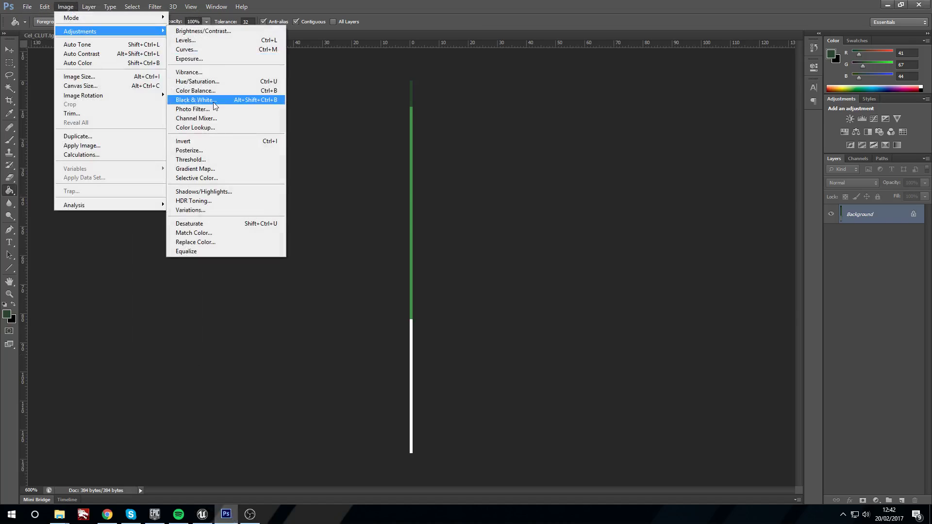
left_click(233, 81)
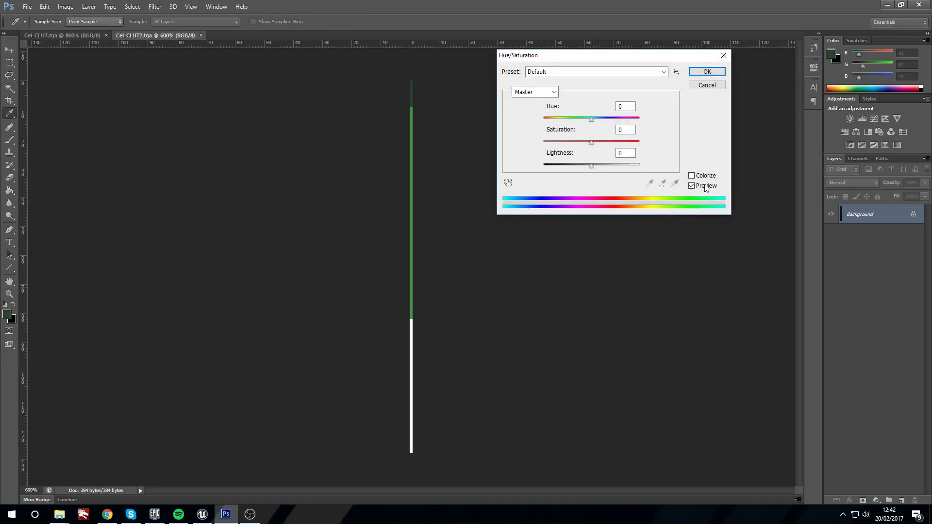
left_click(691, 177)
mouse_move(578, 144)
left_mouse_down()
mouse_move(607, 148)
mouse_move(576, 152)
left_mouse_up()
left_click_drag(577, 119, 544, 130)
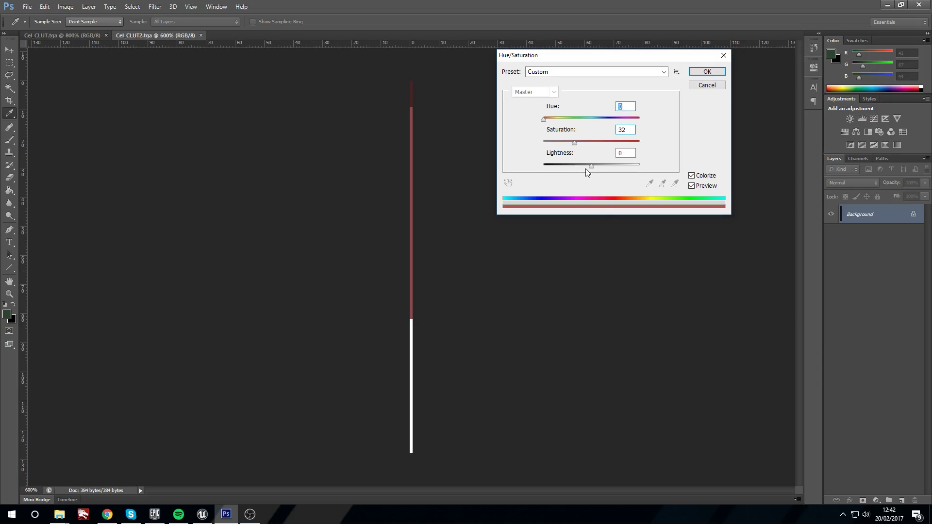
mouse_move(587, 167)
left_mouse_down()
mouse_move(576, 166)
mouse_move(593, 166)
left_mouse_up()
left_click(706, 71)
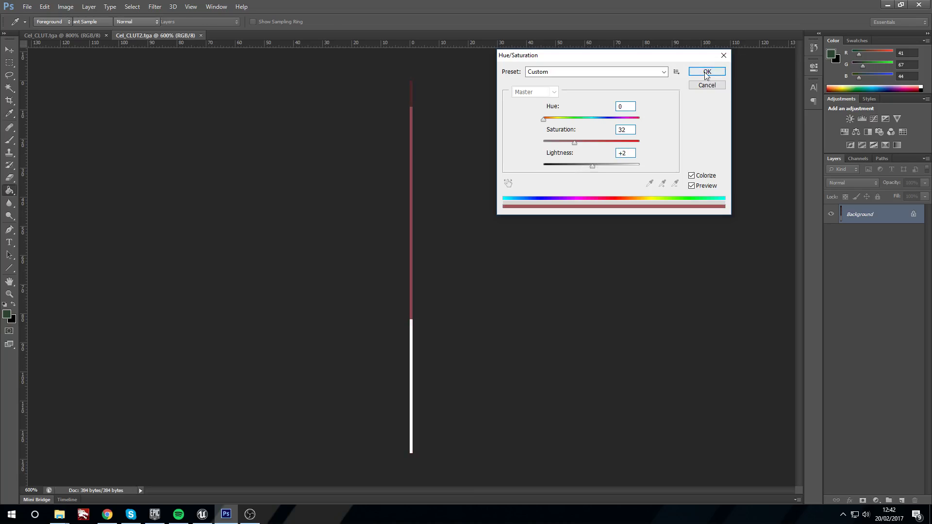
key("g")
- Apply the colorize adjustment, save the strip as a new Targa file named Cel_CLUT3, and switch to Unreal Engine
left_click(27, 6)
left_click(66, 123)
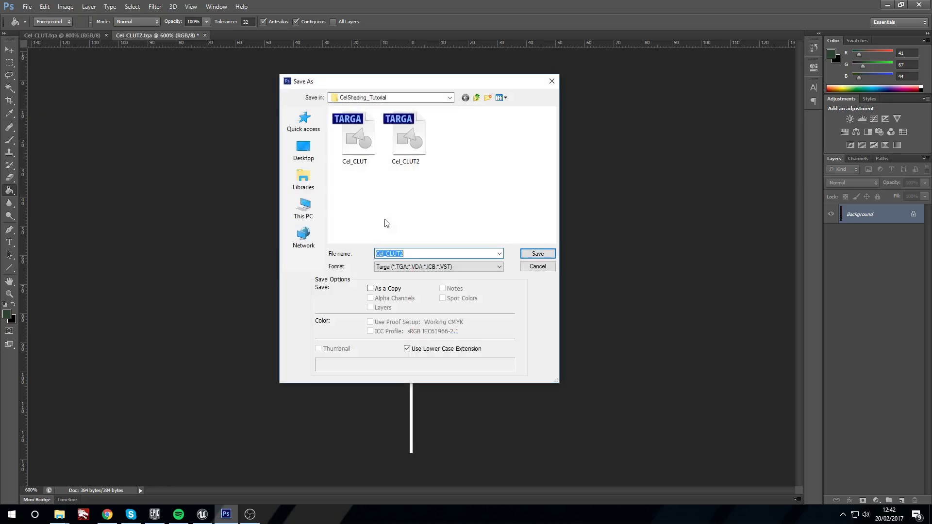
type("Cel")
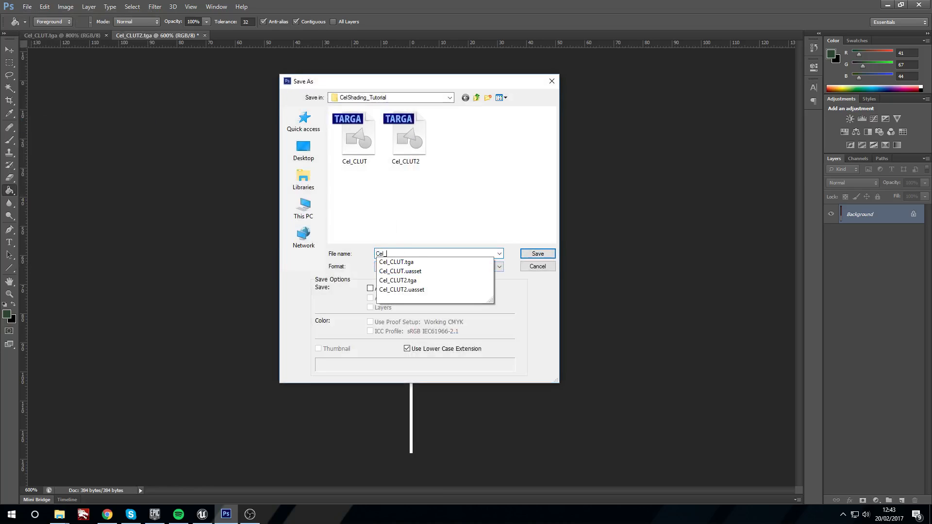
type("_CLUT3")
key("Return")
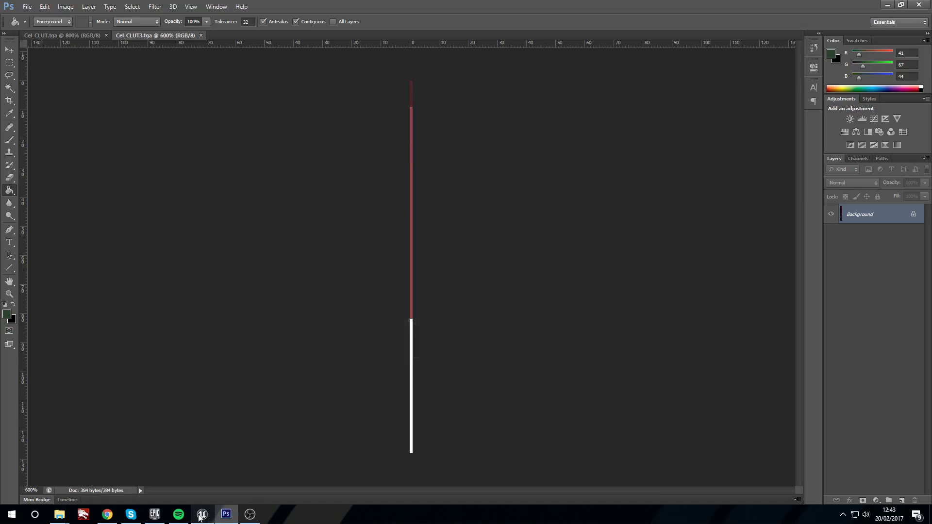
left_click(202, 514)
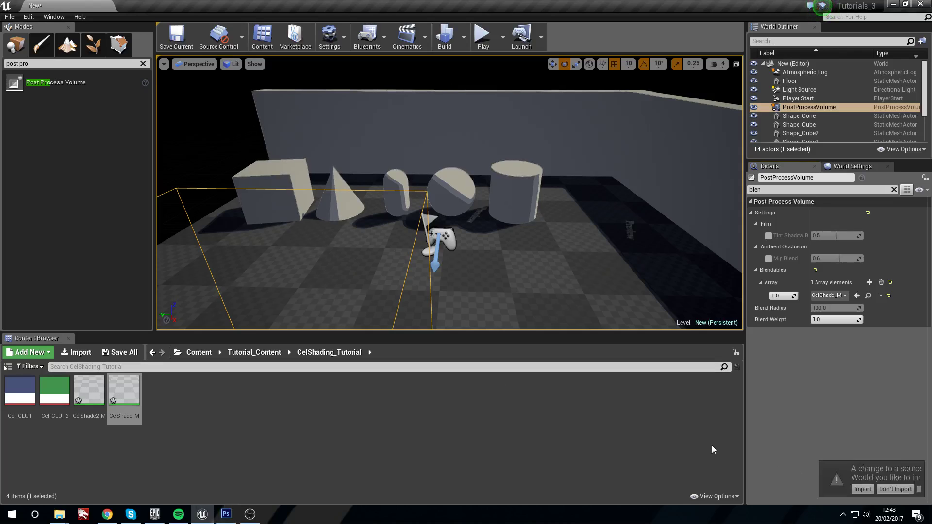
- Import the Cel_CLUT3 texture and duplicate the CelShade2_M material, naming the copy CelShade3_M
right_click(129, 387)
right_click(85, 394)
left_click(141, 232)
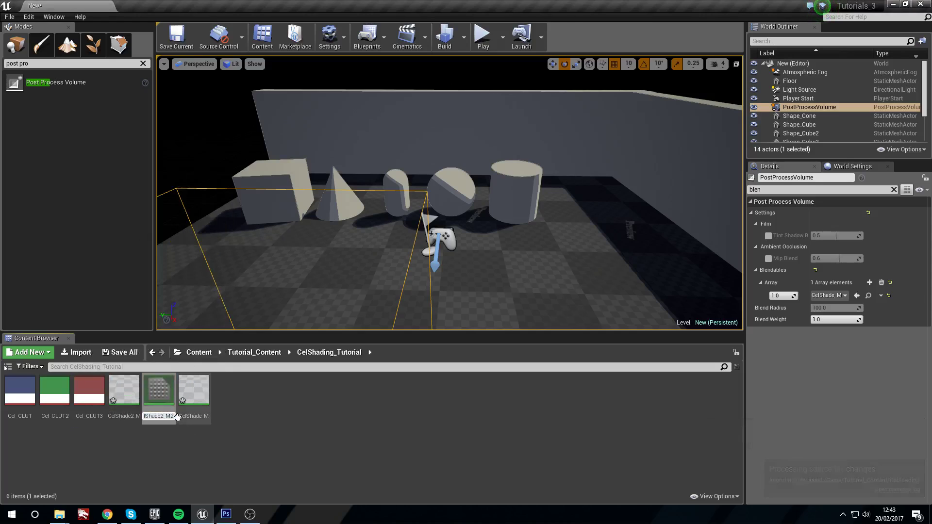
key("BackSpace")
type("M")
type("3")
key("Return")
left_click(170, 427)
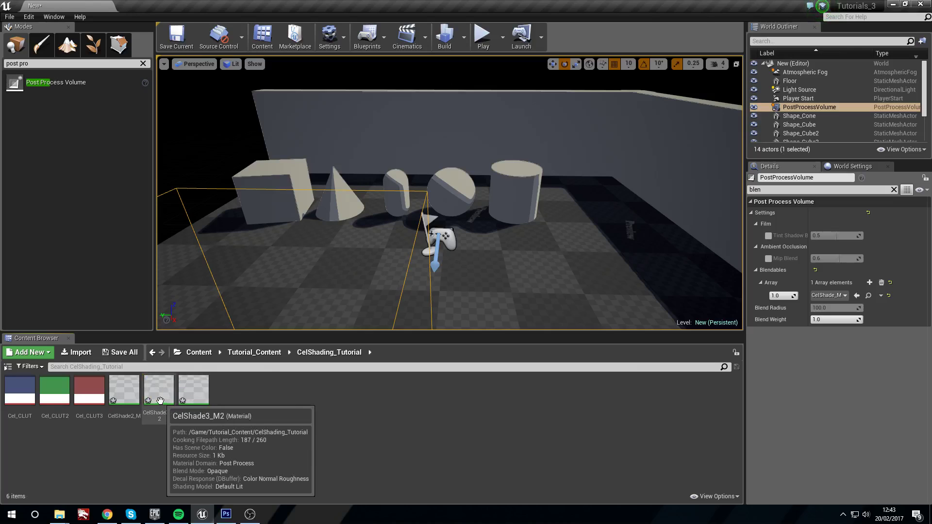
right_click(175, 427)
left_click(203, 220)
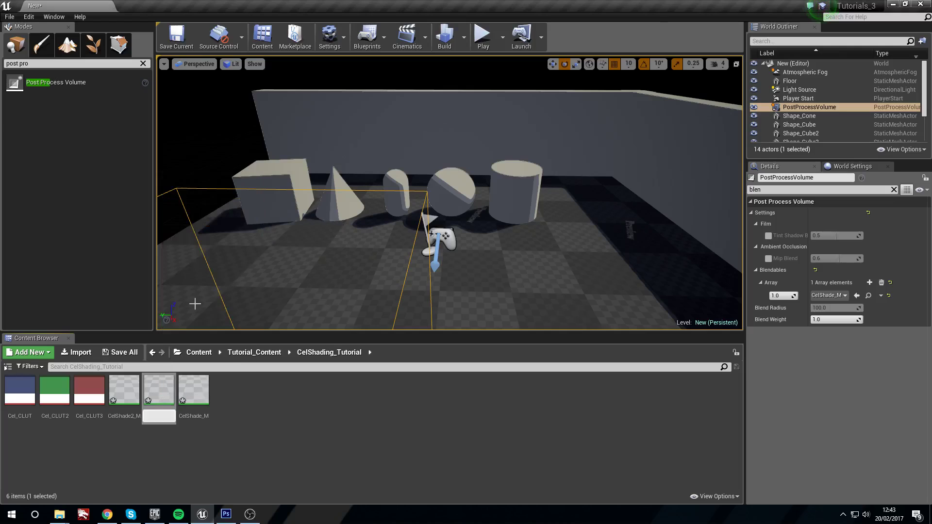
left_click(172, 415)
key("Delete")
key("Return")
- Assign Cel_CLUT3 to the Texture Sample node of the CelShade3_M material, apply the change and close the material
double_click(159, 393)
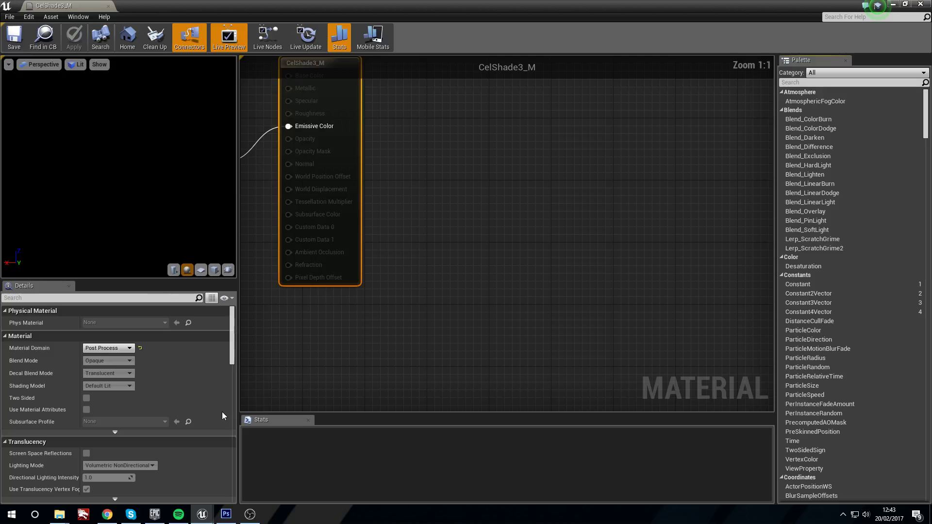
left_click_drag(492, 5, 478, 50)
left_click_drag(90, 390, 322, 308)
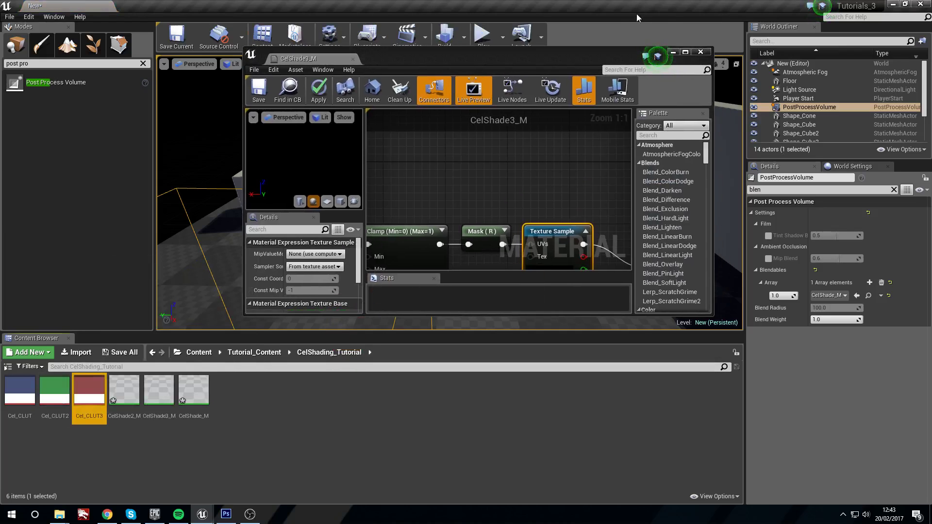
left_click(321, 91)
left_click(701, 52)
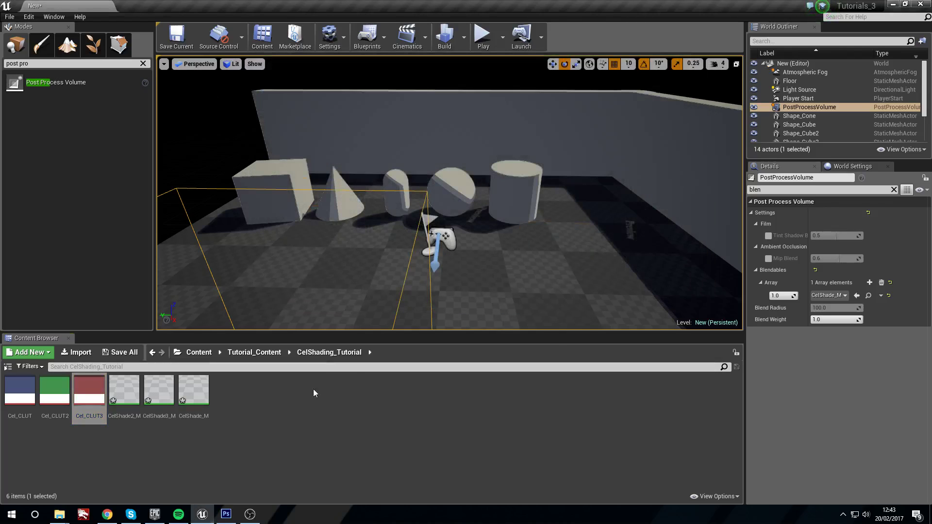
- Set CelShade3_M as the PostProcessVolume's Blendables material and view the shading on the shapes
left_click(243, 404)
mouse_move(158, 394)
left_mouse_down()
mouse_move(831, 350)
mouse_move(829, 296)
left_mouse_up()
right_click_drag(534, 219, 487, 216)
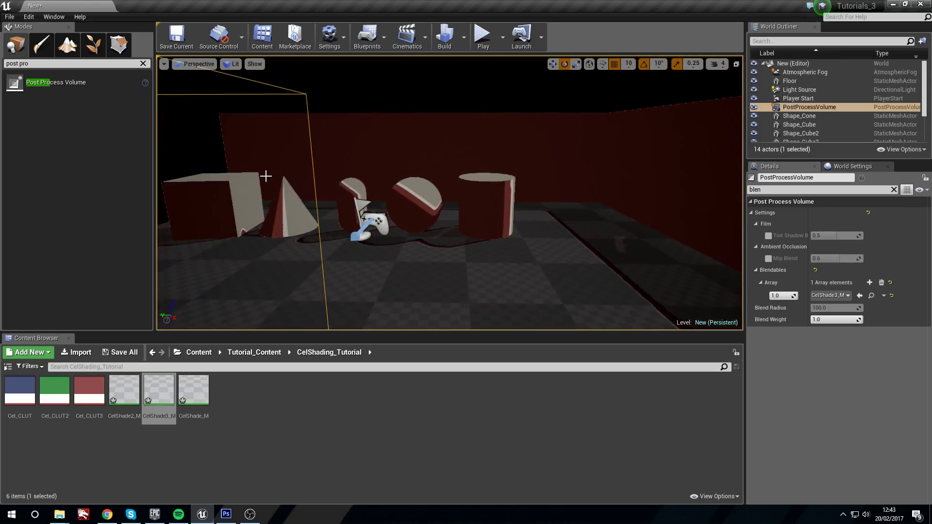
scroll(265, 176, "down", 3)
left_click(388, 396)
right_click_drag(459, 233, 456, 204)
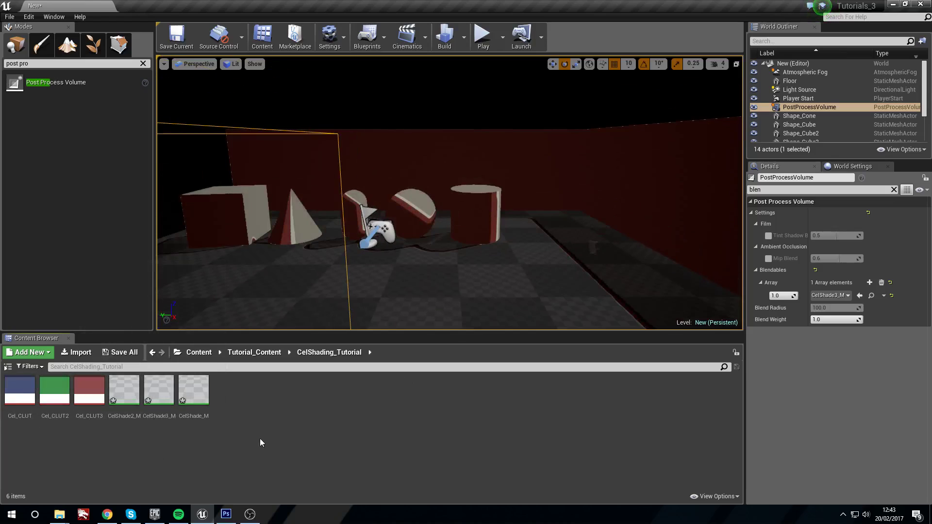
- Delete the CelShade2_M and CelShade3_M materials and set the PostProcessVolume's Blendables material to CelShade_M
left_click(124, 391)
left_click(159, 391, "ctrl")
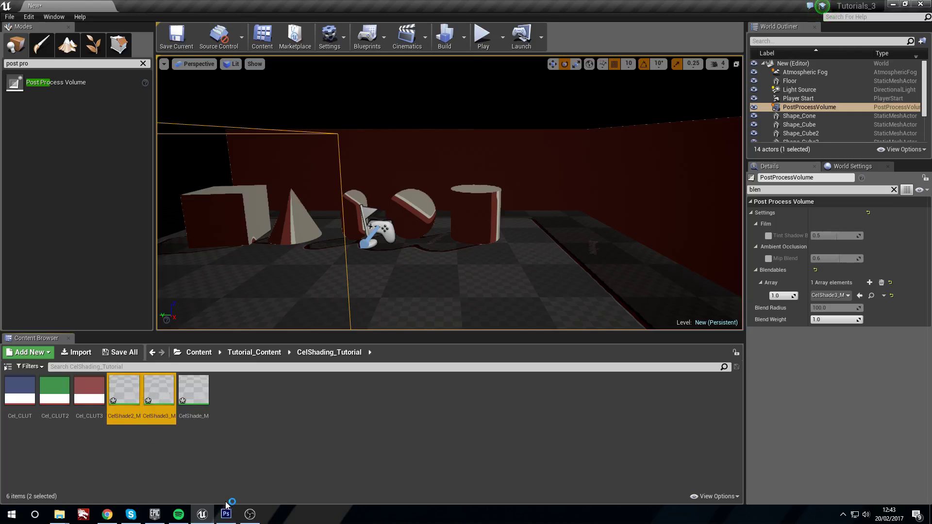
key("Delete")
left_click(428, 414)
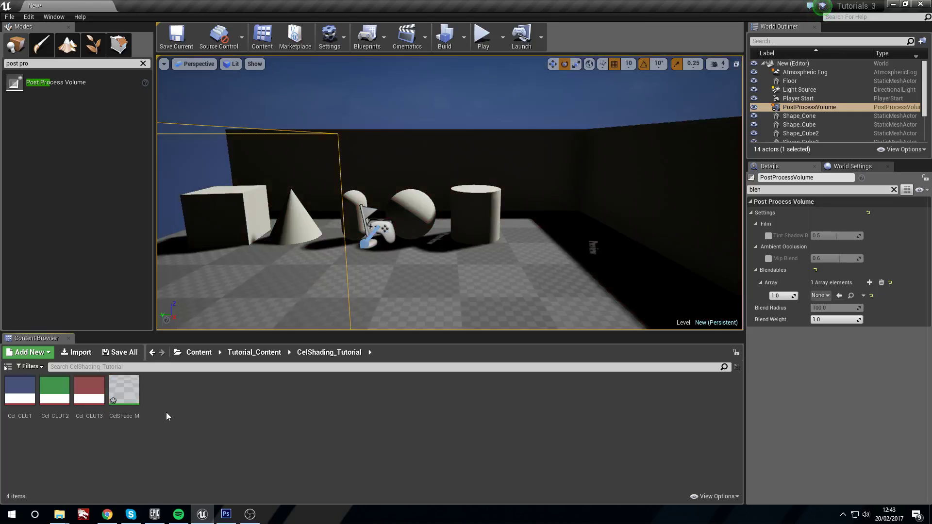
mouse_move(125, 393)
left_mouse_down()
mouse_move(761, 334)
mouse_move(834, 295)
left_mouse_up()
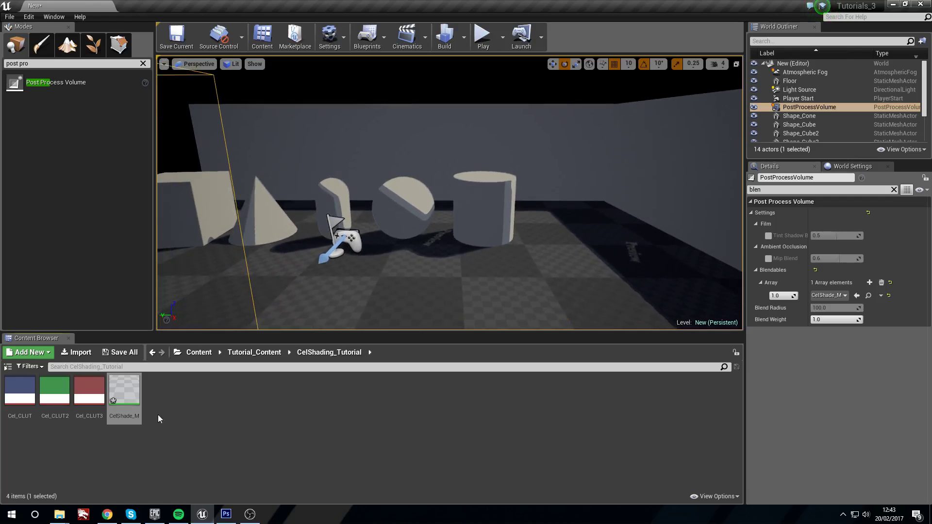
- Open the CelShade_M material and convert its Texture Sample node to a parameter
right_click(130, 393)
left_click(123, 432)
double_click(122, 391)
right_click_drag(408, 202, 496, 224)
double_click(589, 57)
scroll(558, 241, "down", 1)
scroll(567, 274, "up", 4)
left_click(510, 218)
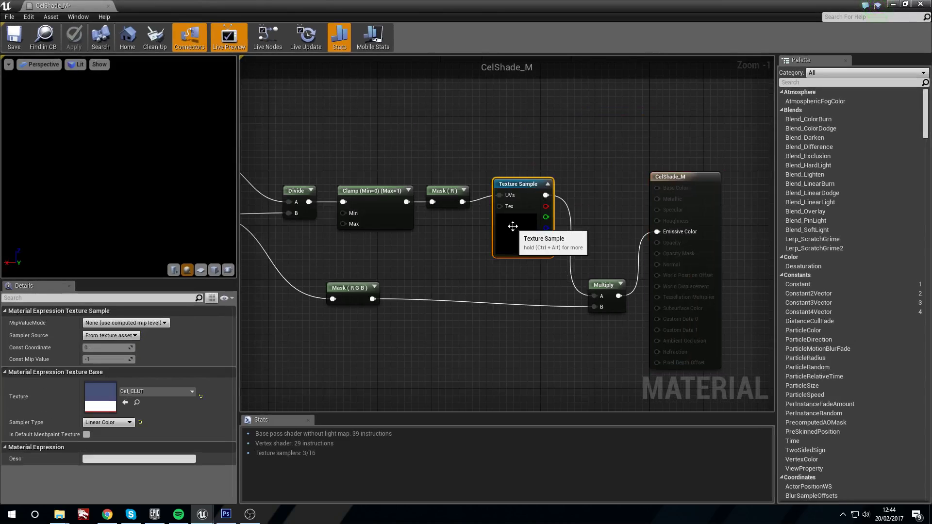
right_click(512, 226)
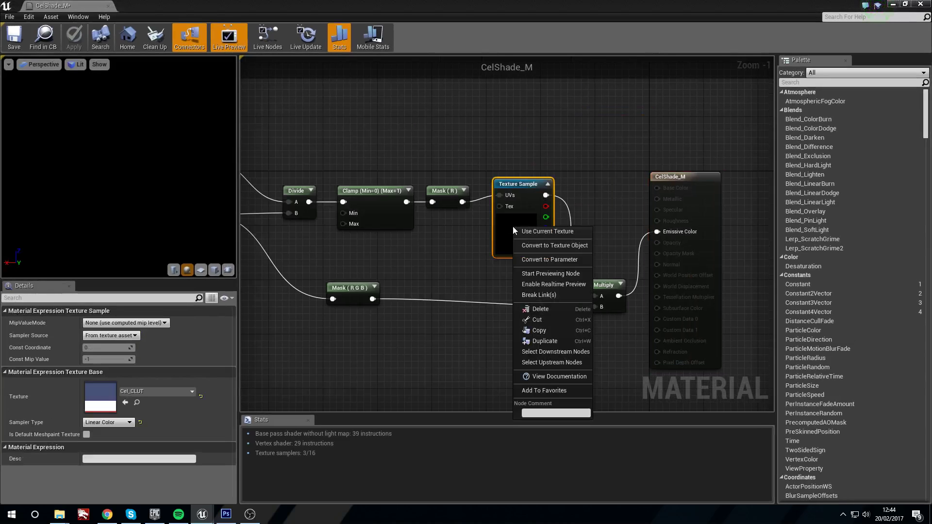
left_click(543, 263)
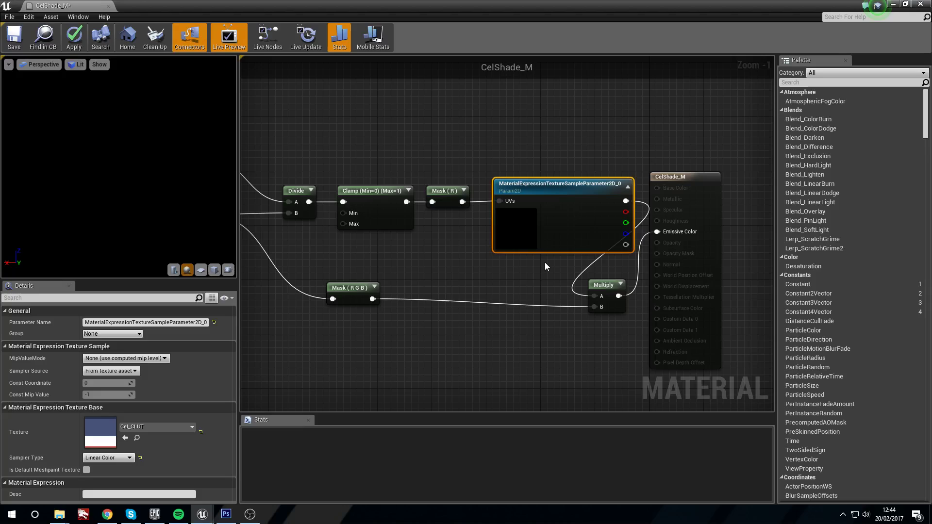
- Name the texture parameter CLUT, then save and close the CelShade_M material
left_click(204, 322)
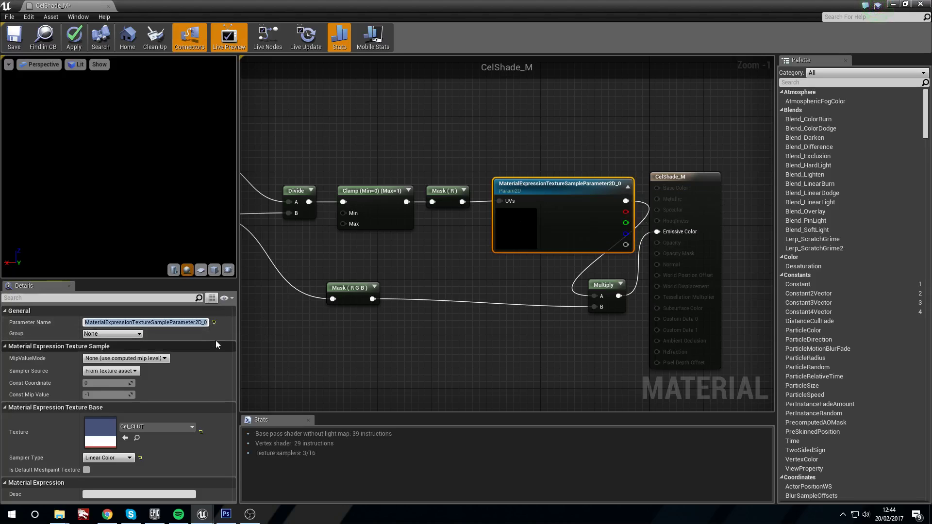
type("CLUT")
key("Return")
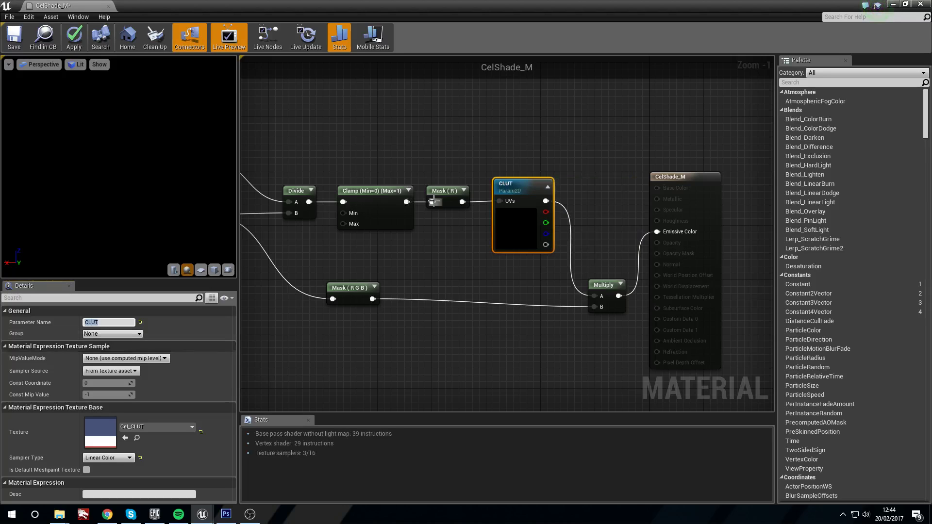
left_click(18, 36)
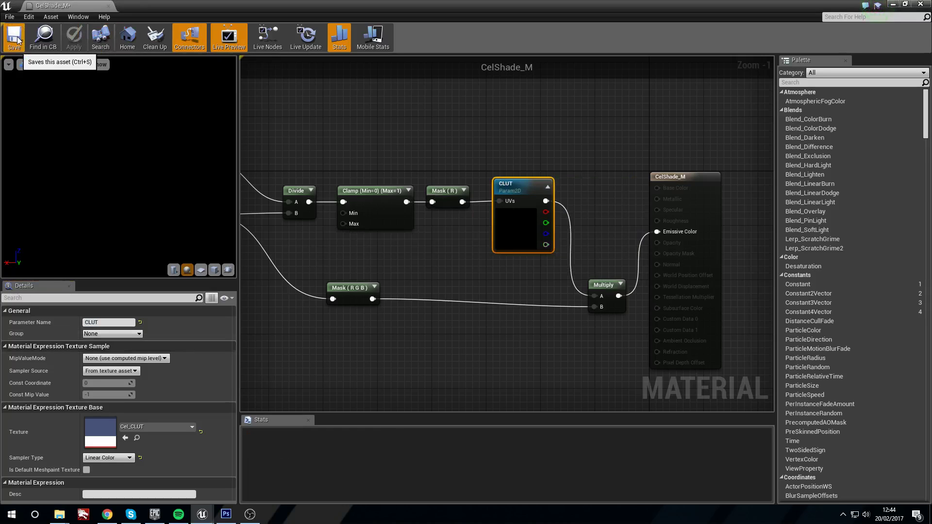
left_click(922, 4)
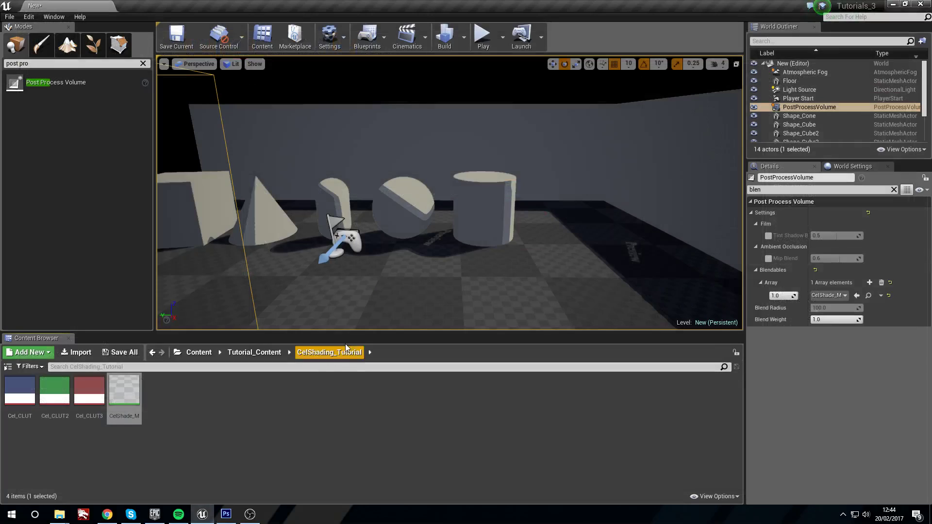
- Create a material instance of CelShade_M named CelShade_M_Inst and enable its CLUT texture override
right_click(128, 396)
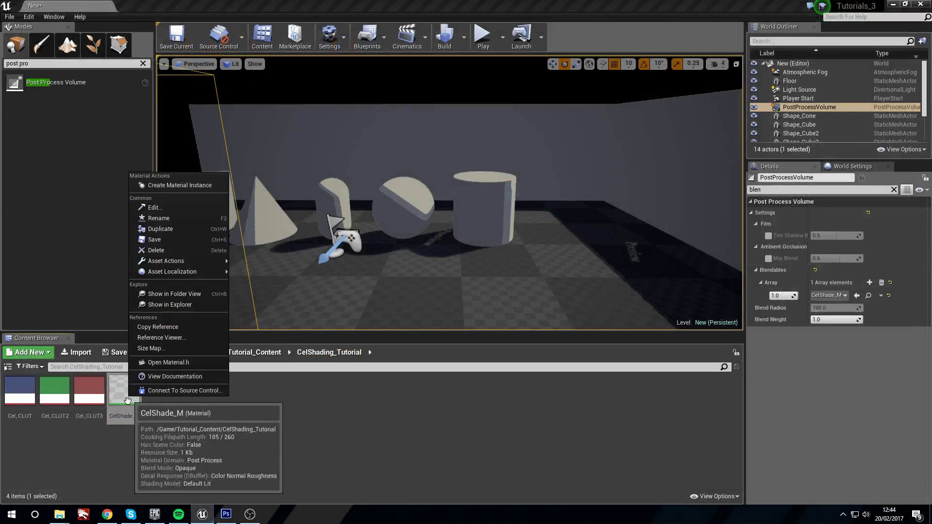
left_click(170, 189)
key("Return")
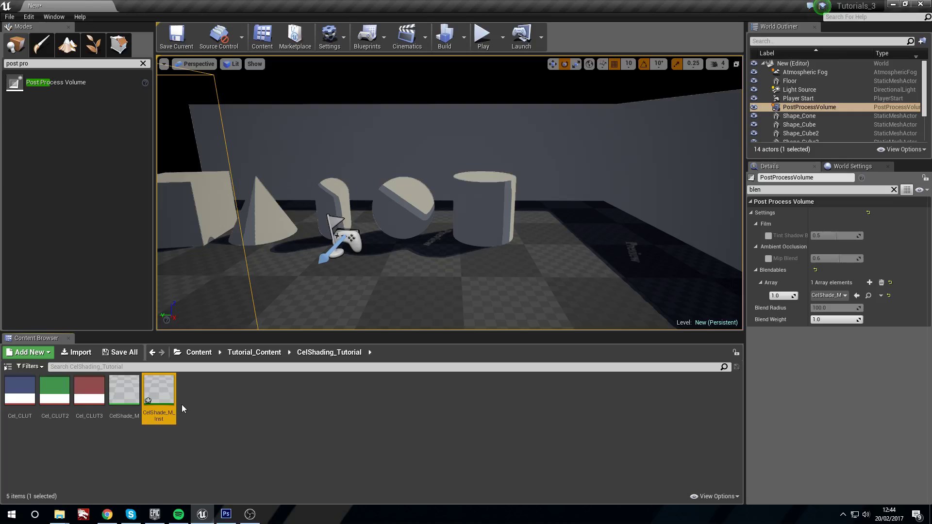
double_click(163, 400)
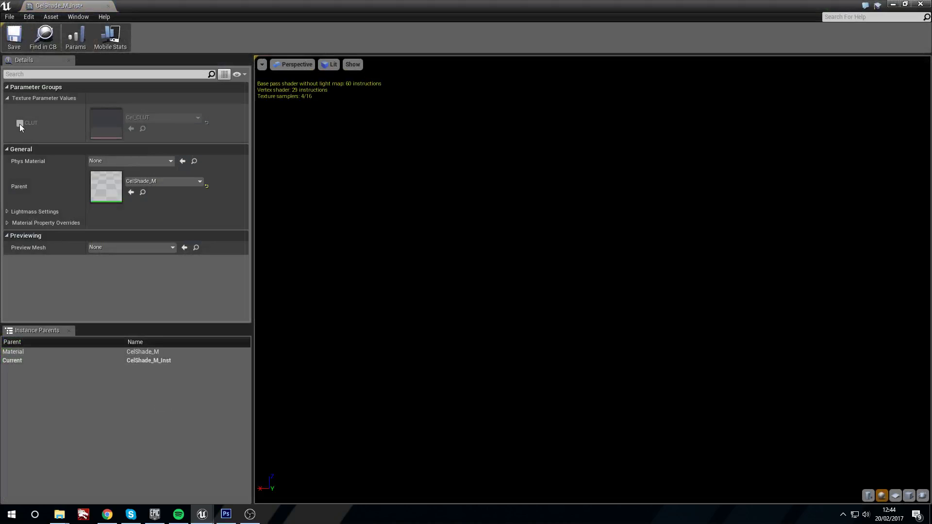
left_click(20, 123)
- Set CelShade_M_Inst as the PostProcessVolume's Blendables material, keeping the instance editor as a floating window
left_click_drag(466, 5, 460, 321)
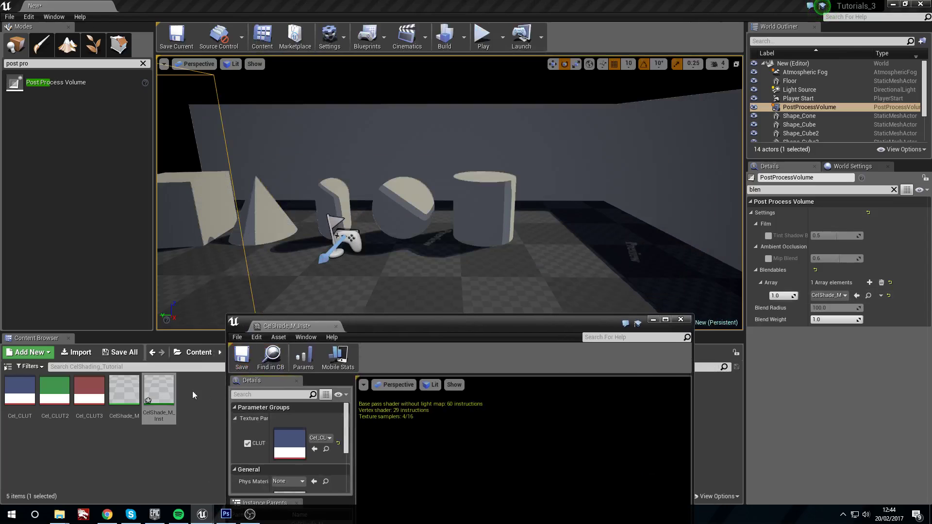
left_click_drag(159, 393, 835, 296)
left_click_drag(454, 330, 459, 203)
- Try the Cel_CLUT3, Cel_CLUT2 and Cel_CLUT textures in the instance's CLUT parameter, ending on Cel_CLUT3
left_click_drag(89, 391, 322, 315)
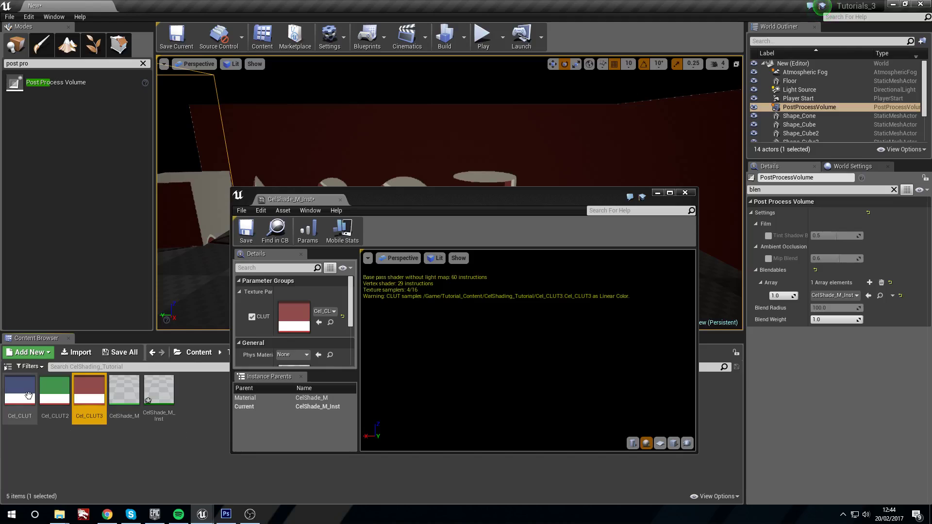
left_click_drag(55, 390, 299, 320)
left_click_drag(19, 391, 299, 318)
left_click_drag(55, 391, 318, 303)
left_click_drag(85, 403, 291, 304)
- Review the CLUT parameter node in the CelShade_M material graph and close the editor
left_click(155, 391)
double_click(137, 386)
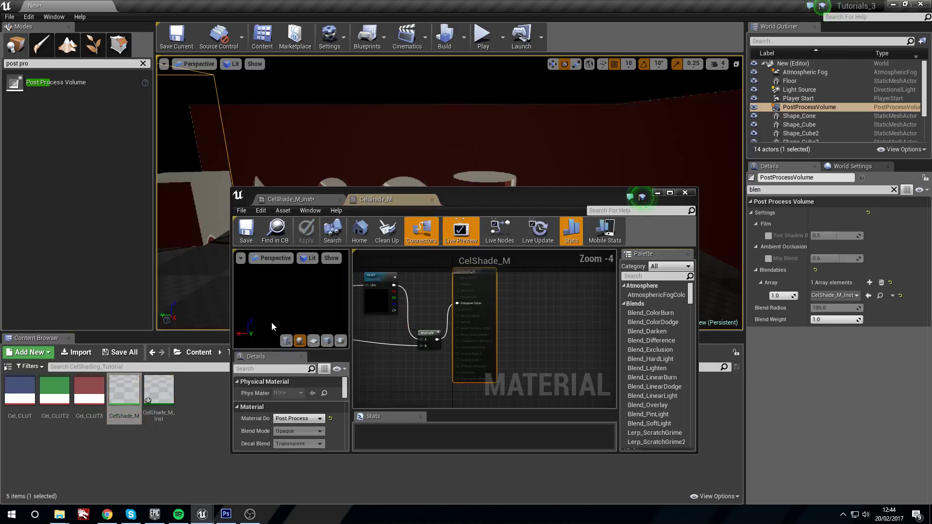
left_click(428, 316)
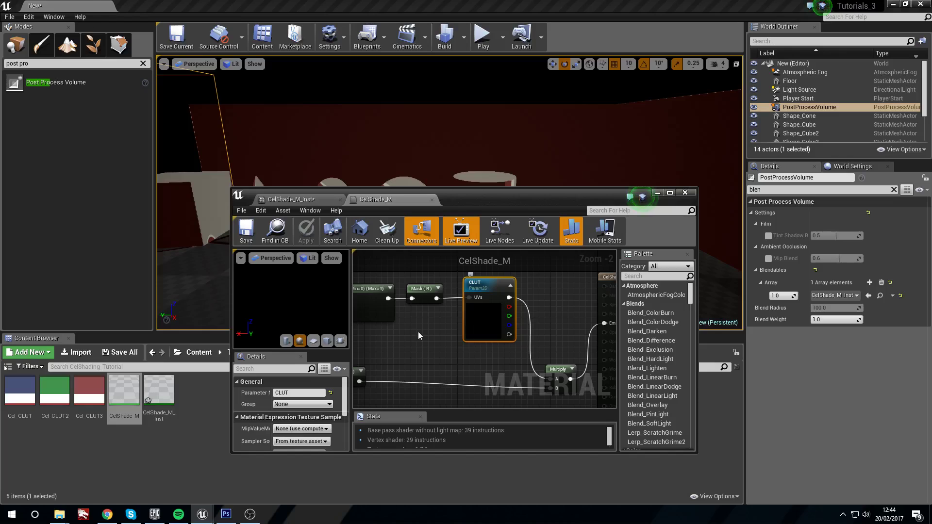
right_click_drag(387, 360, 386, 330)
scroll(318, 415, "down", 5)
left_click(685, 193)
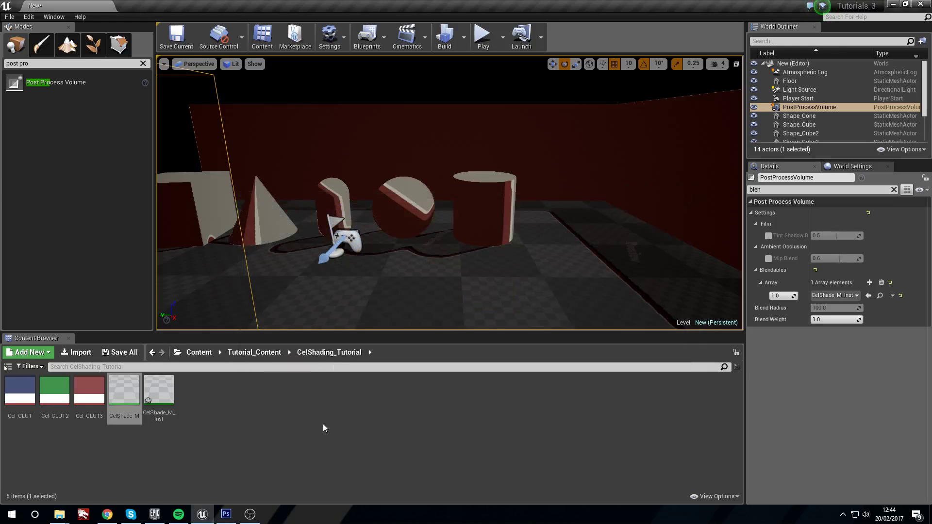
- Reopen CelShade_M_Inst, swap its CLUT texture to Cel_CLUT2 and back to Cel_CLUT, and close the editor
double_click(159, 388)
left_click_drag(55, 391, 294, 316)
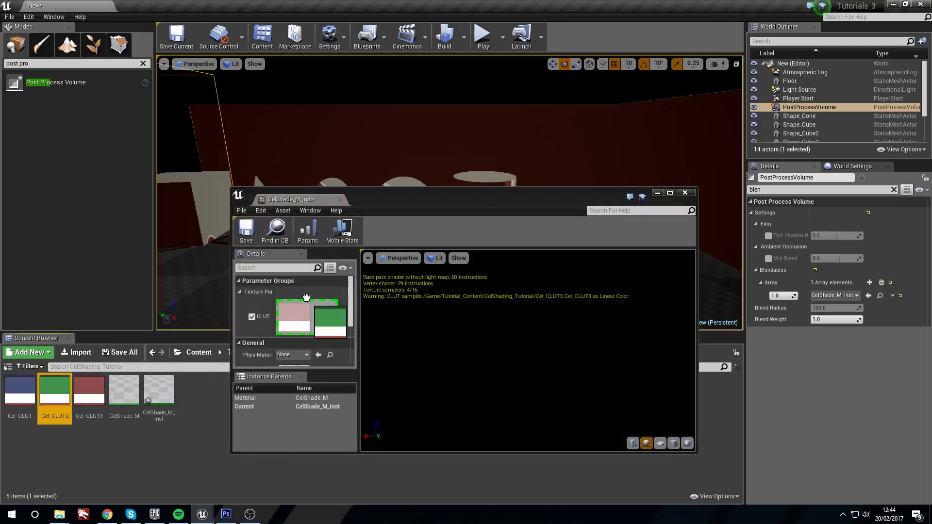
left_click_drag(19, 391, 311, 315)
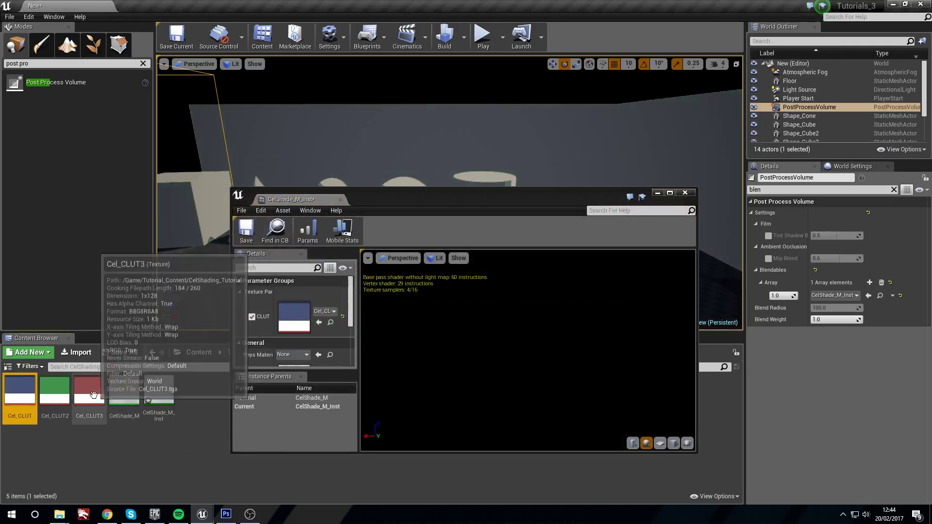
left_click(685, 192)
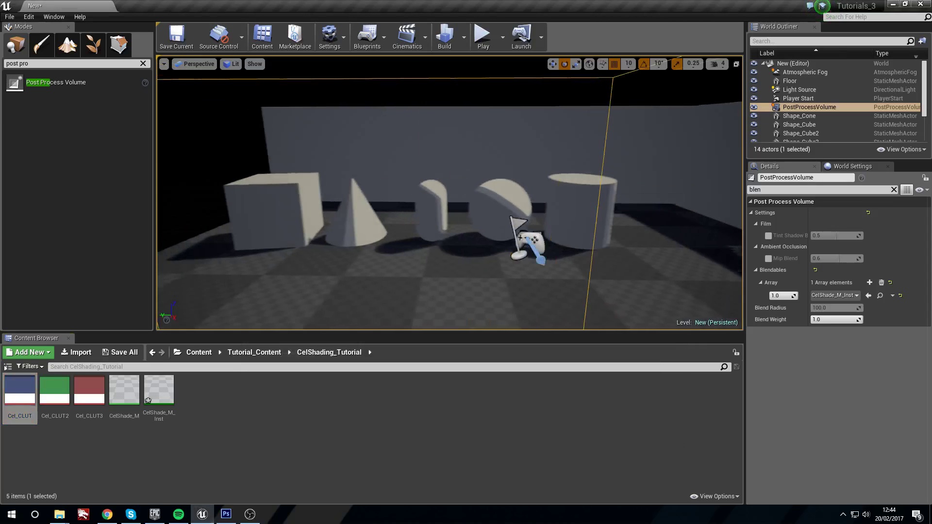
- Examine the cel shading and shadows on the shapes from the front and from above
key("s")
key("d")
right_click_drag(527, 216, 526, 216)
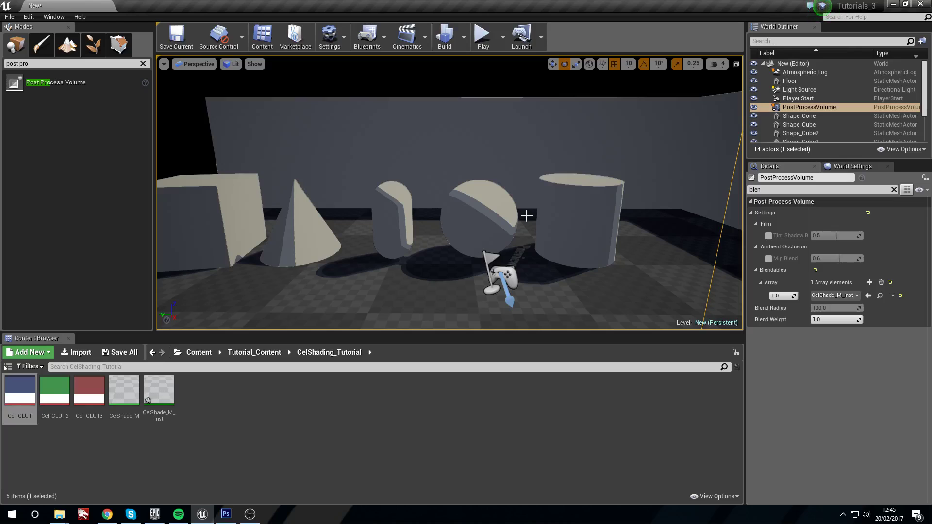
mouse_move(596, 211)
right_mouse_down()
mouse_move(437, 213)
mouse_move(699, 213)
mouse_move(689, 225)
mouse_move(670, 214)
mouse_move(586, 212)
right_mouse_up()
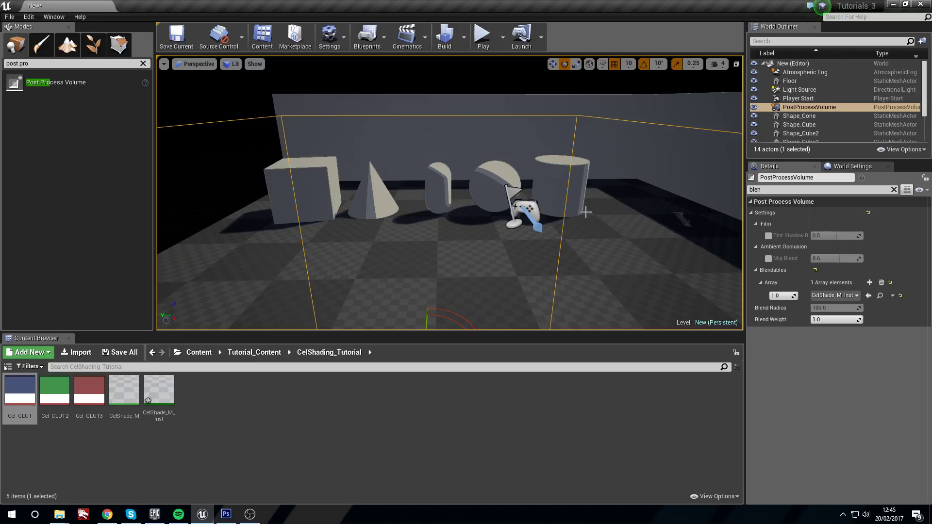
key("w")
right_click_drag(500, 127, 500, 208)
key("s")
key("w")
key("s")
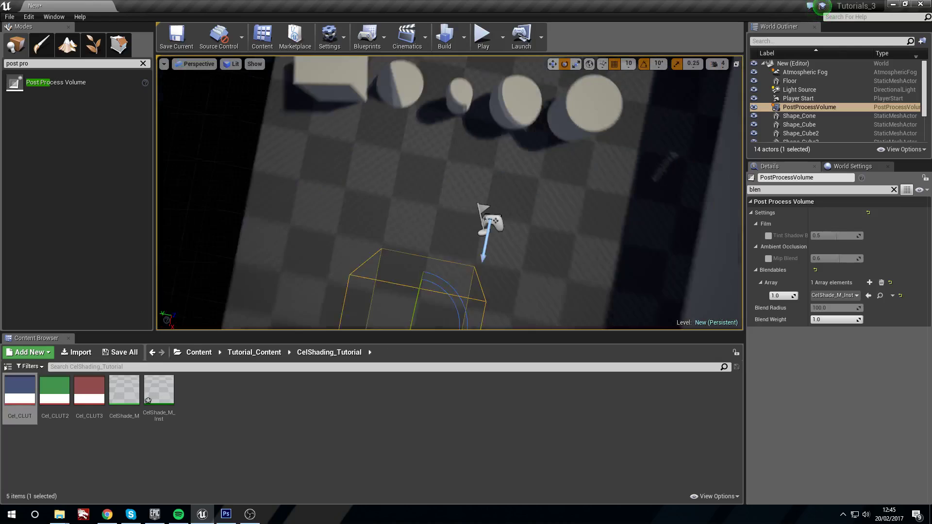
right_click_drag(449, 193, 403, 122)
right_click_drag(465, 170, 505, 148)
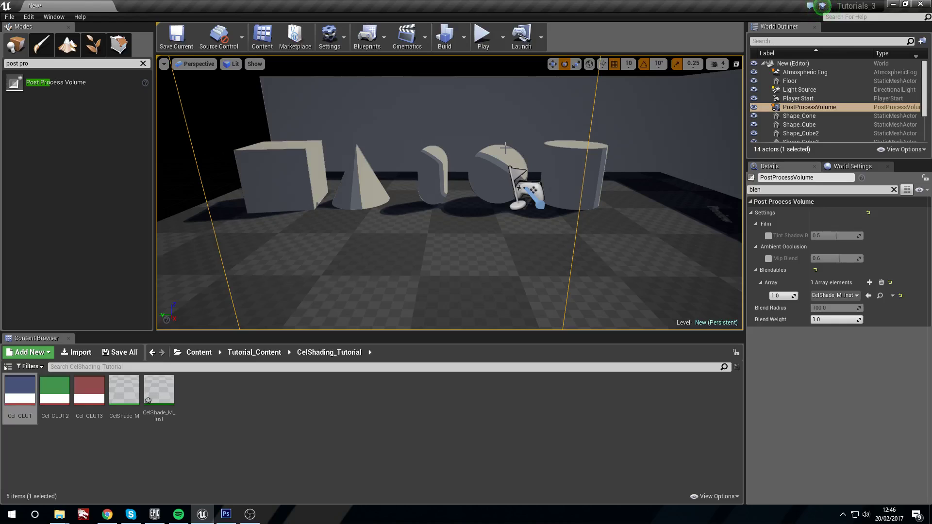
- Examine the shading bands on the row of shapes at varying near and far distances
right_click_drag(506, 148, 505, 148)
key("w")
key("s")
key("w")
key("w")
key("s")
key("w")
key("s")
key("w")
key("s")
key("d")
key("a")
right_click_drag(491, 200, 491, 200)
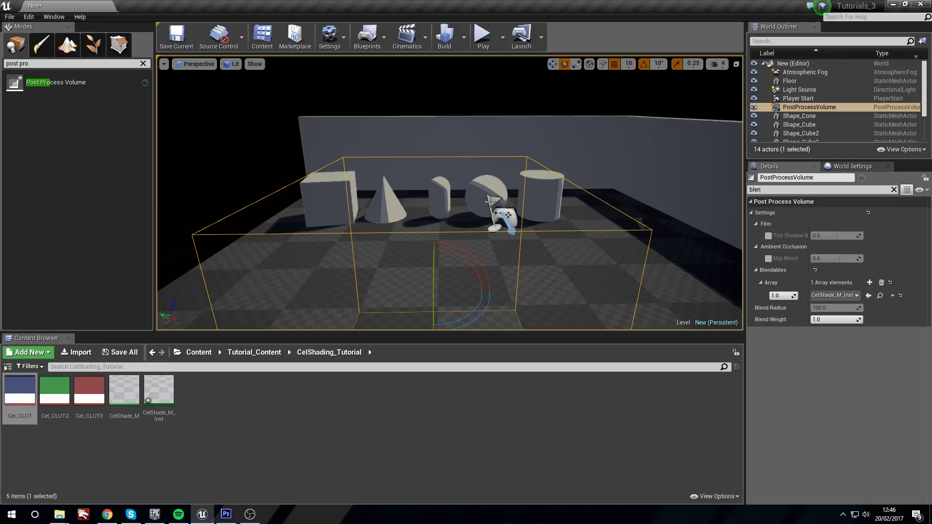
key("w")
right_click_drag(486, 200, 485, 200)
key("s")
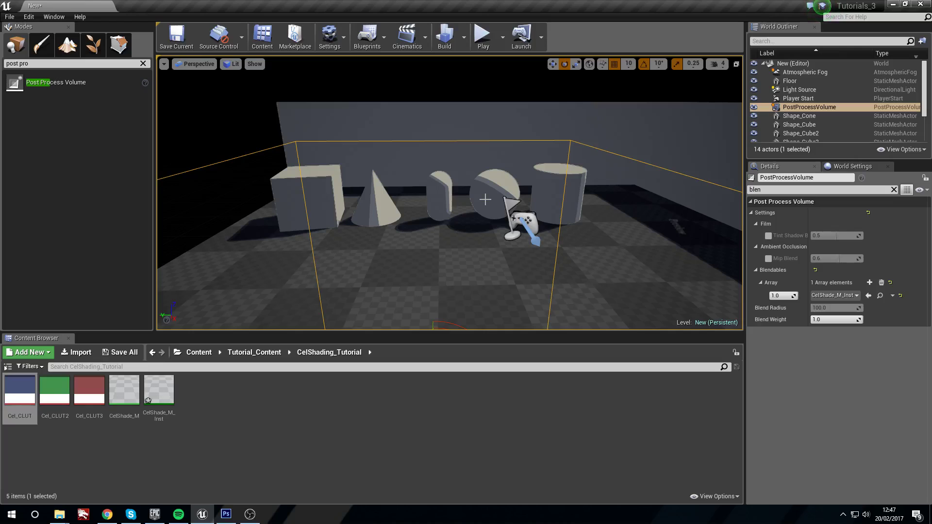
mouse_move(485, 200)
left_mouse_down()
mouse_move(486, 170)
mouse_move(485, 181)
left_mouse_up()
key("w")
right_click_drag(485, 200, 445, 189)
key("s")
key("s")
key("w")
key("s")
key("w")
- Select individual shapes along the row one after another, ending with the cube Shape_Cube2
left_click(572, 177)
left_click(485, 171)
left_click(382, 184)
left_click(265, 187)
key("s")
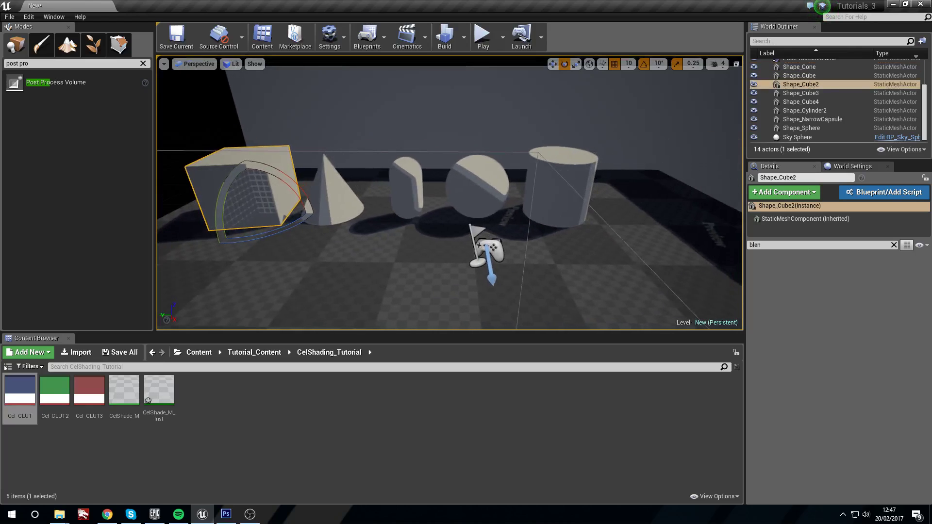